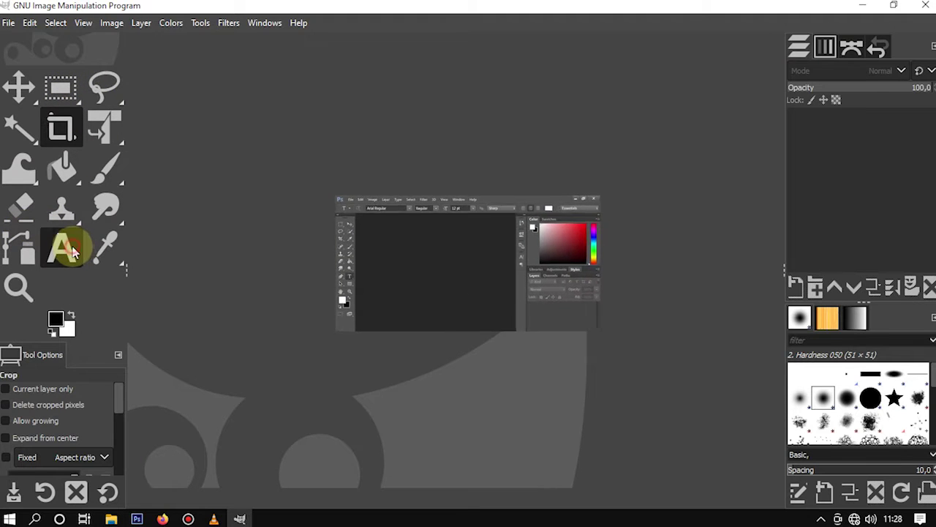
Try the Text tool, then make the Move tool active again.
click(64, 250)
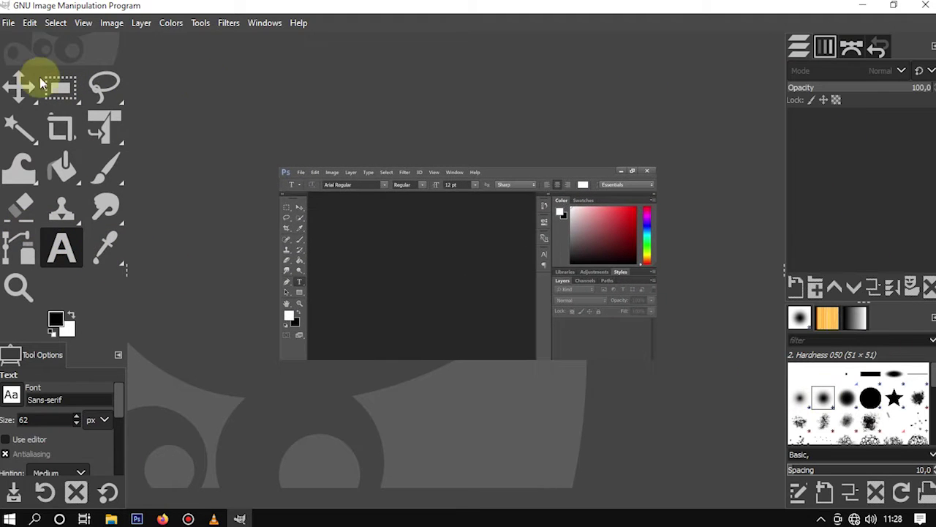
click(18, 86)
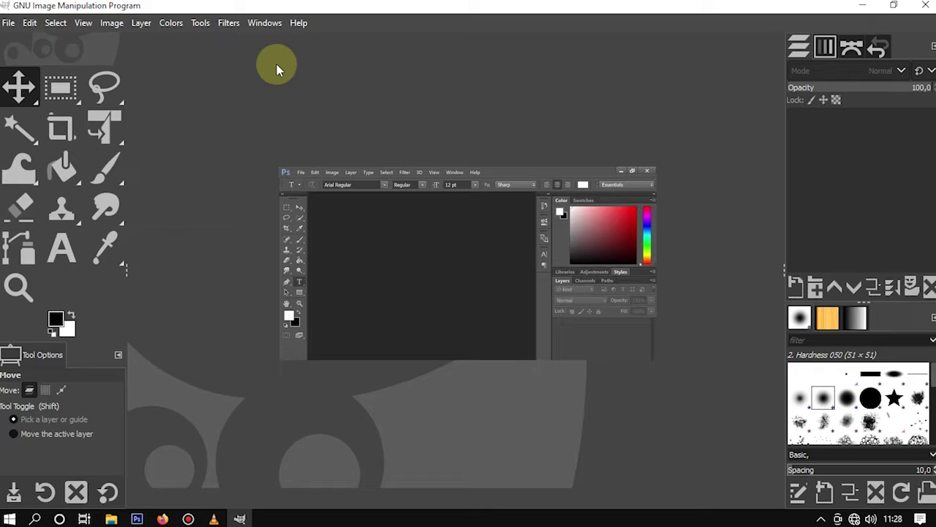
click(8, 23)
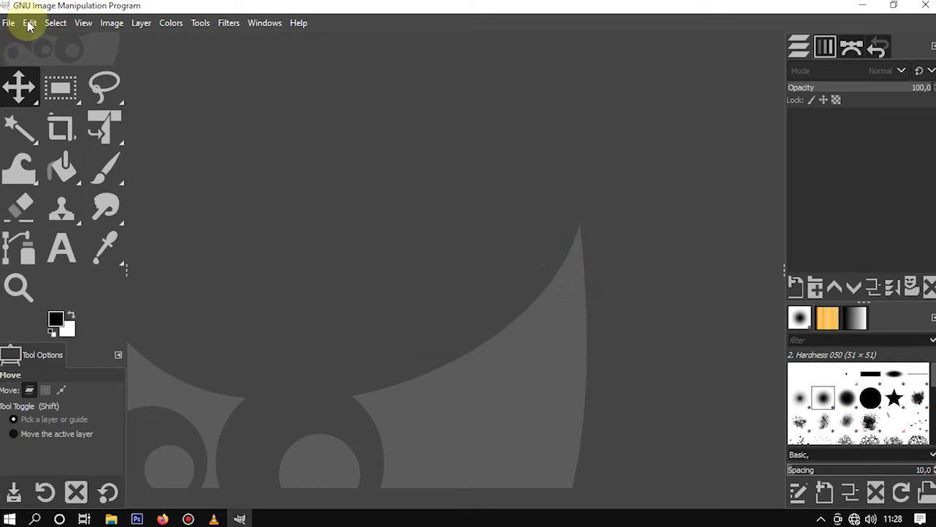
Open Preferences at the Interface theme settings.
click(28, 23)
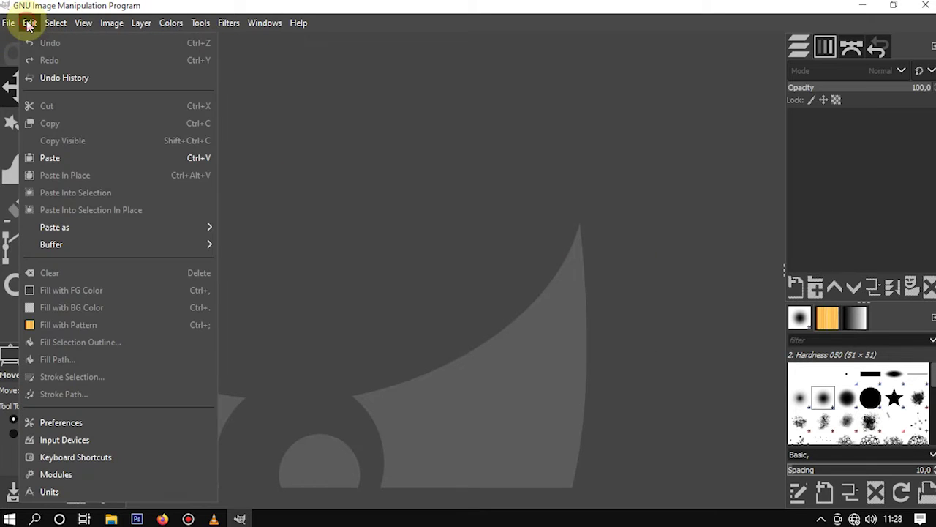
click(44, 422)
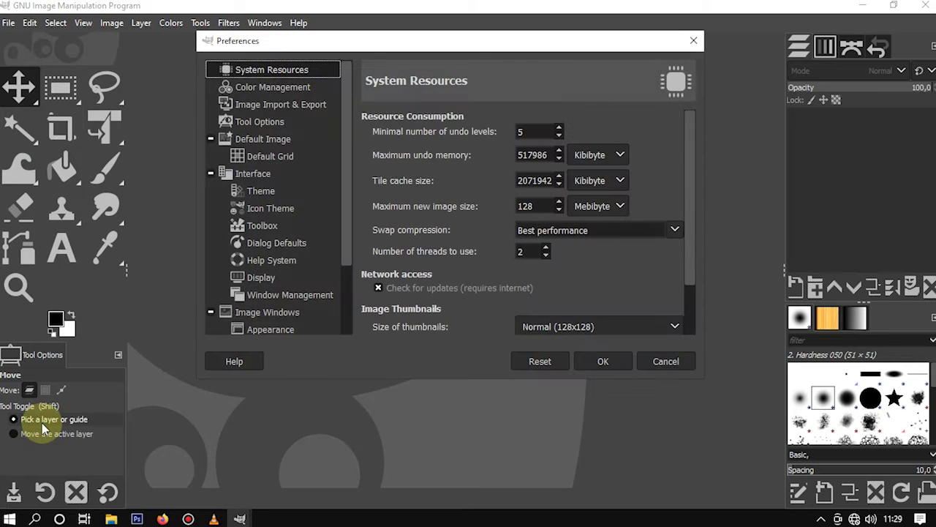
mouse_move(347, 158)
mouse_down()
mouse_move(351, 194)
mouse_move(353, 128)
mouse_up()
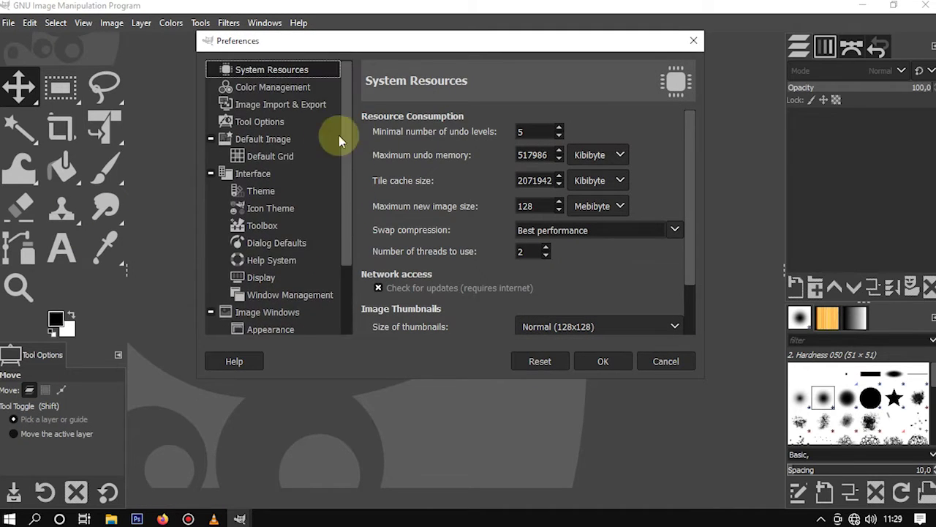
click(241, 199)
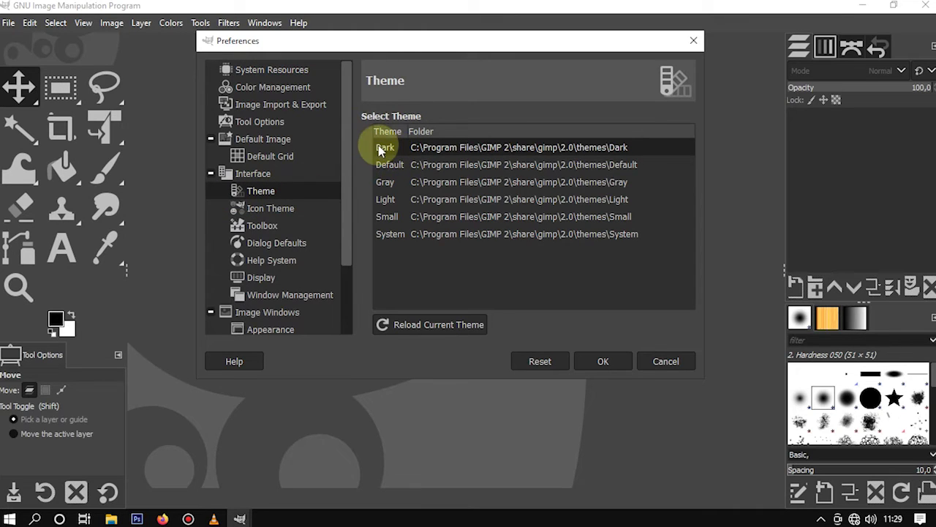
Try the Default, Light, Small and System themes, then settle back on Dark.
click(388, 168)
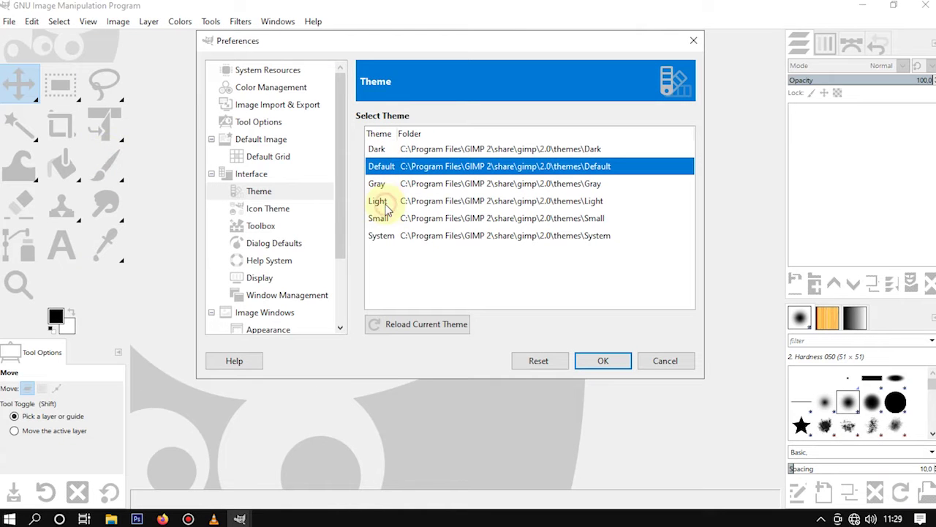
click(384, 201)
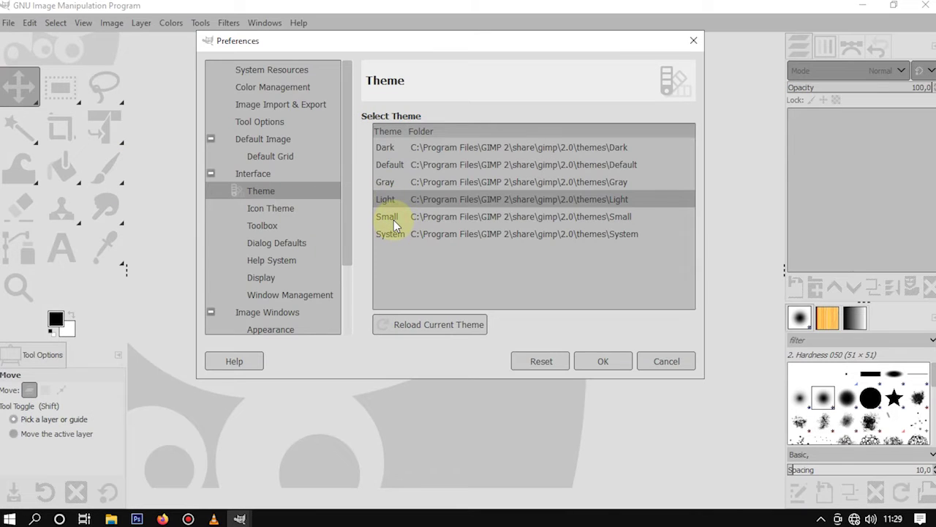
click(394, 220)
click(391, 234)
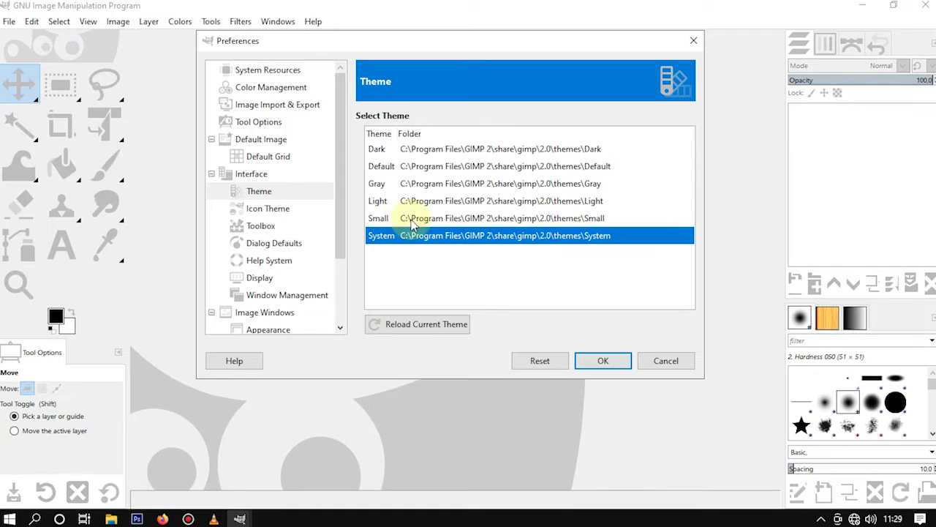
click(379, 150)
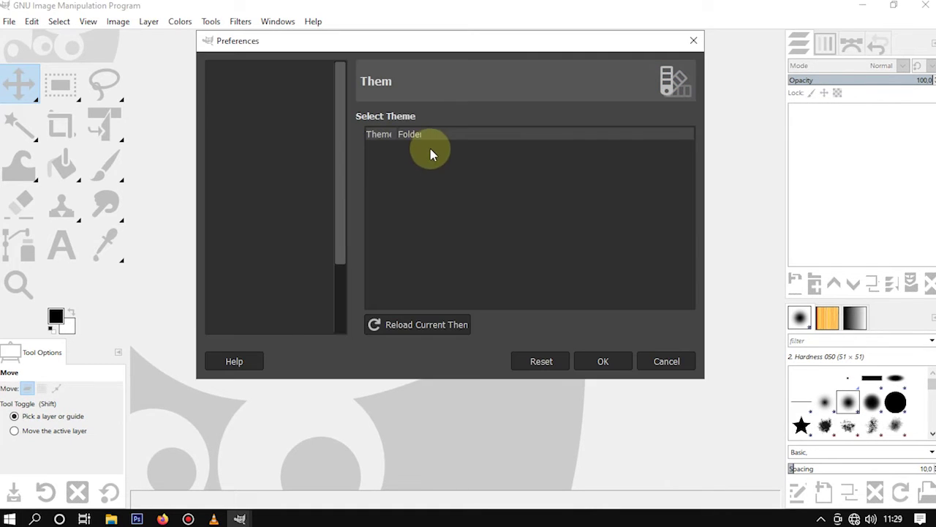
scroll(343, 165, down, 2)
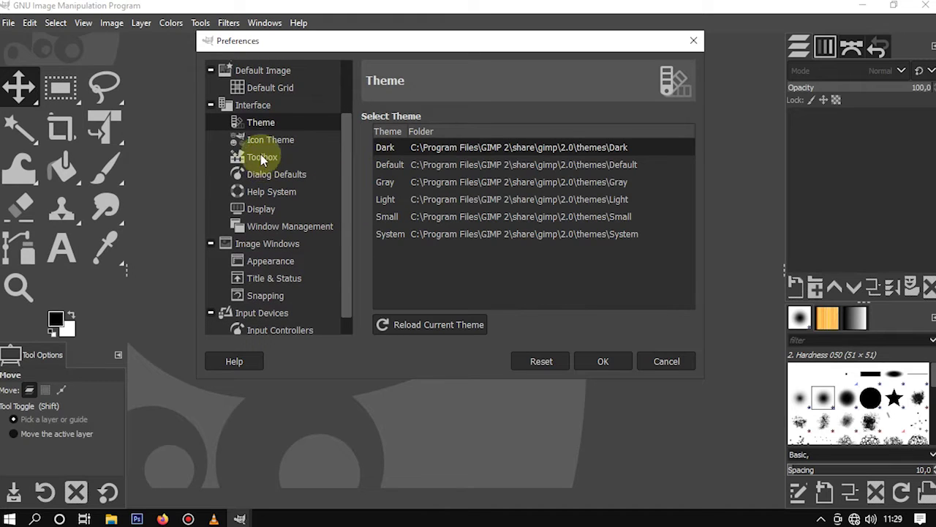
click(262, 140)
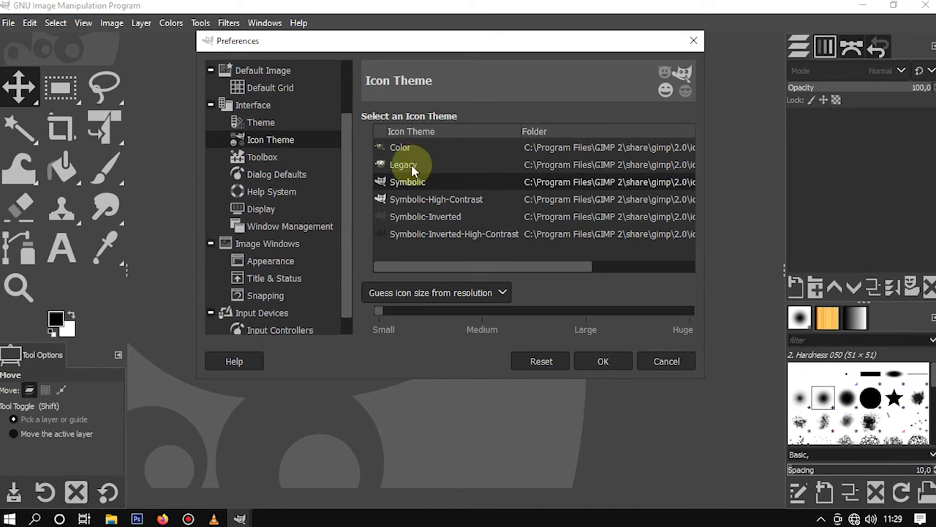
Try the Color icon theme, keep Symbolic, and switch icon size to Custom.
click(401, 150)
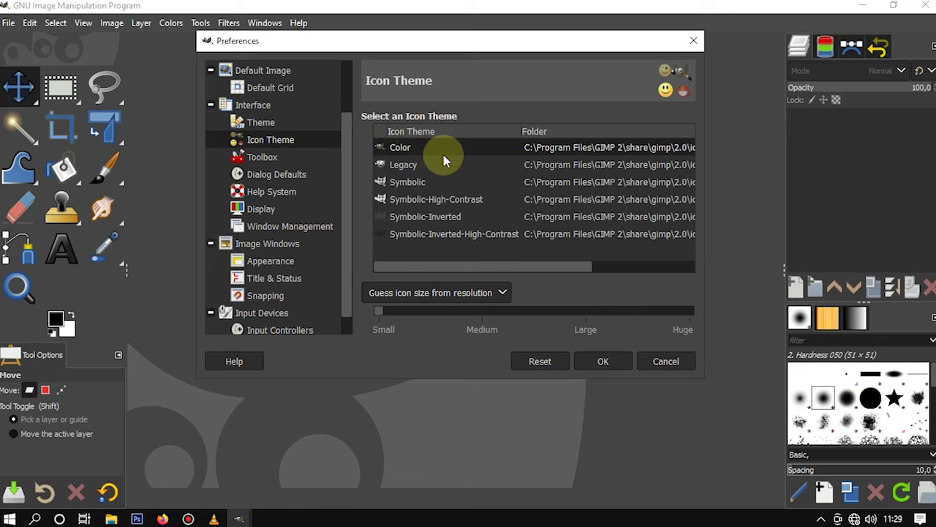
click(402, 183)
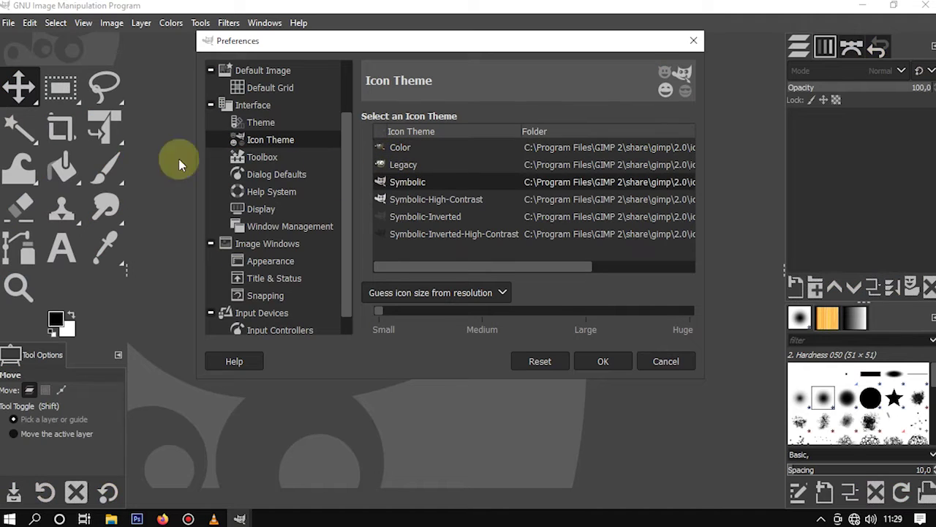
click(418, 295)
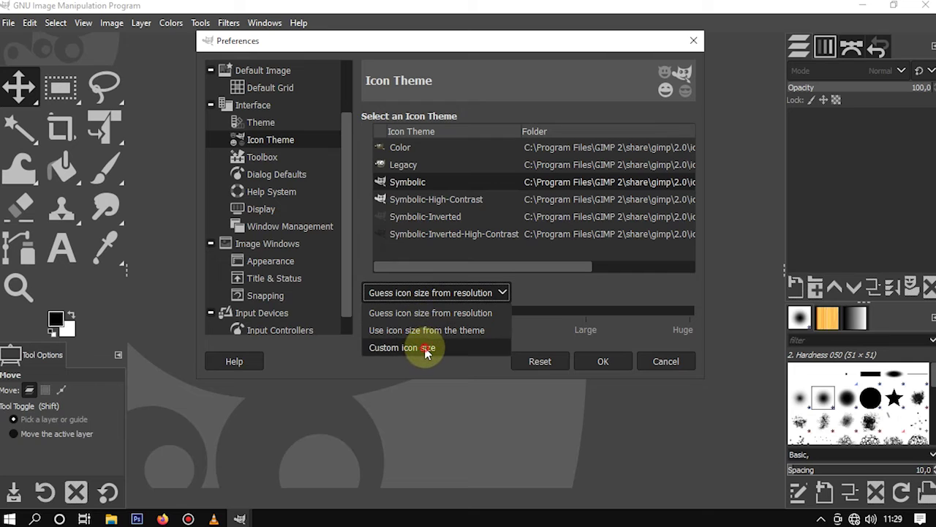
click(428, 349)
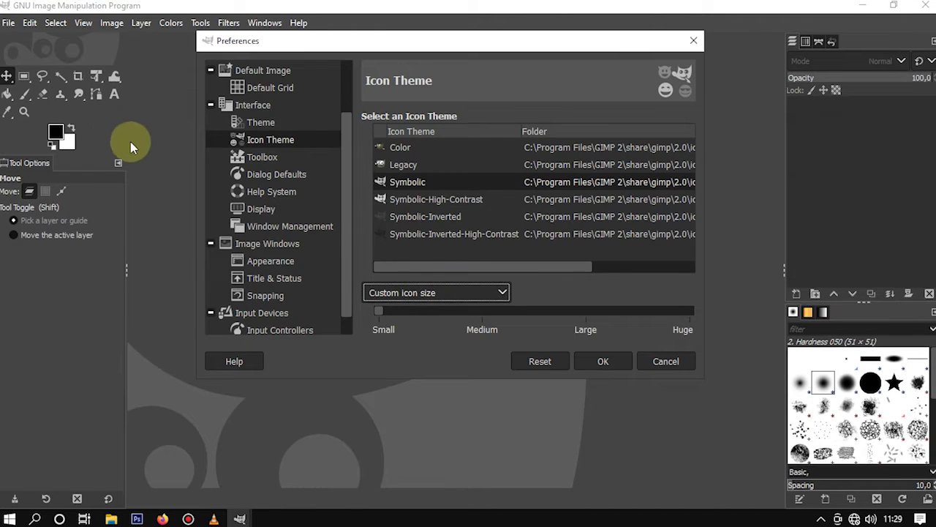
Slide the custom icon size through Large to Huge, return it to Small, and apply.
click(377, 310)
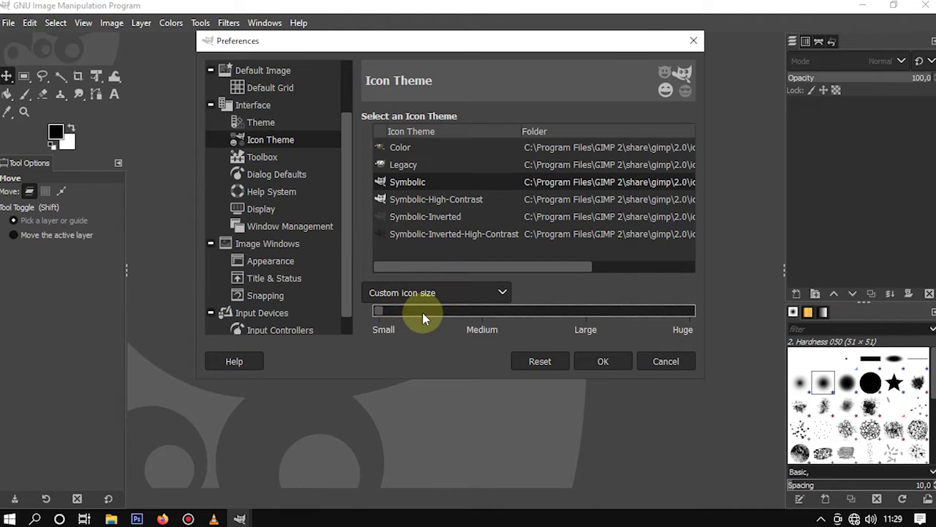
click(416, 312)
click(532, 305)
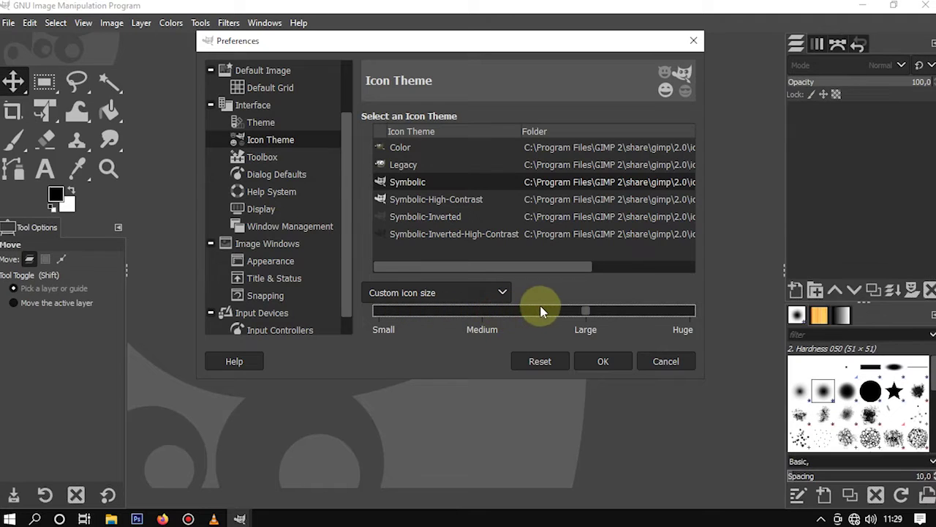
click(663, 315)
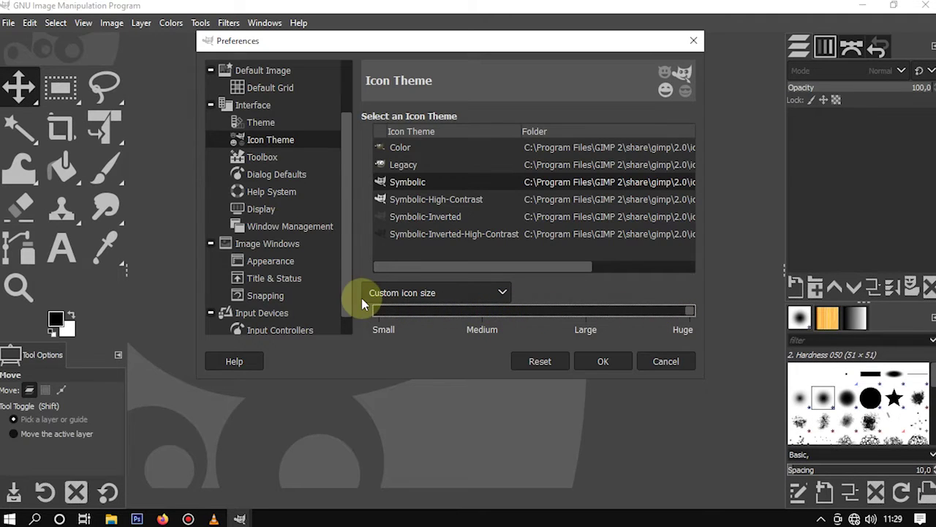
click(379, 311)
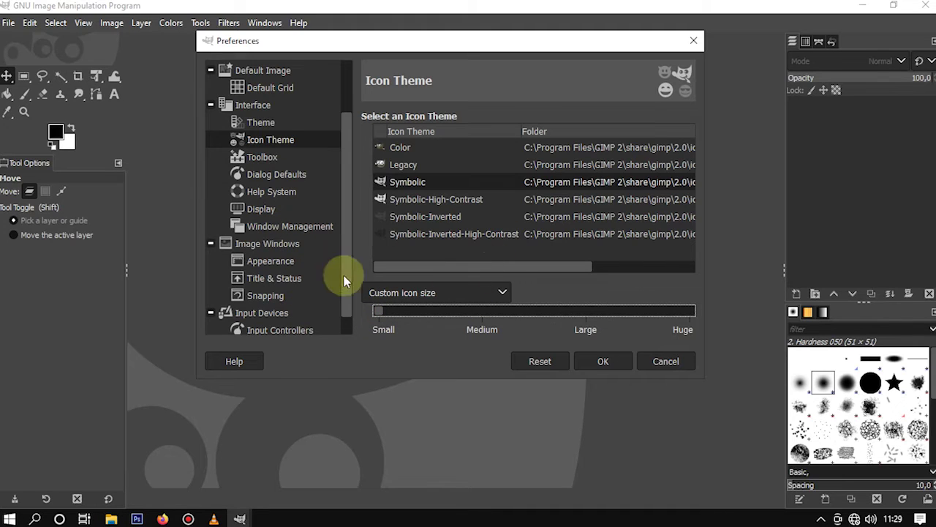
scroll(341, 293, down, 1)
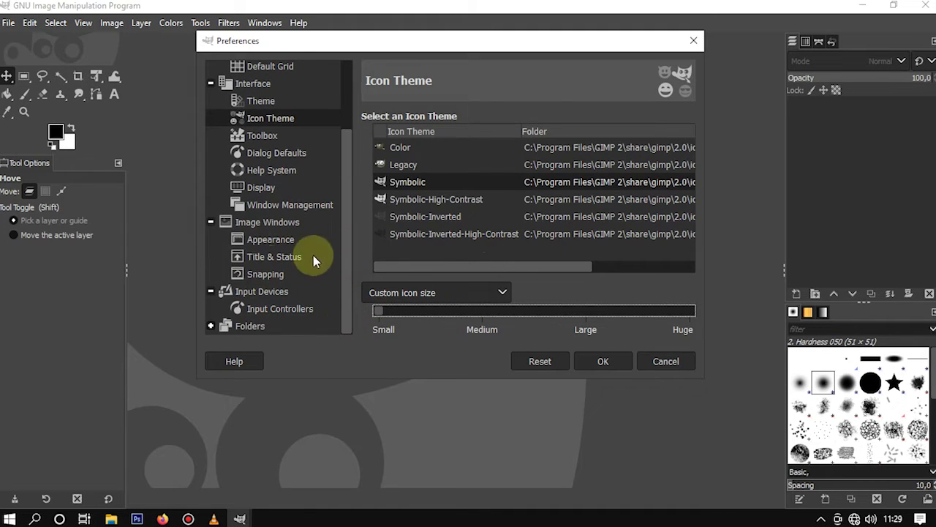
click(604, 362)
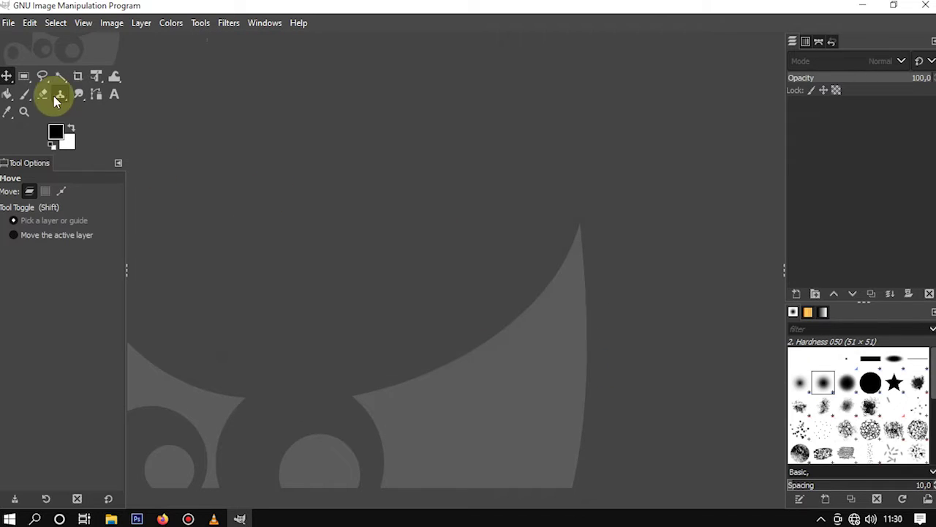
Close the Tool Options tab and narrow the toolbox to a single column.
click(118, 163)
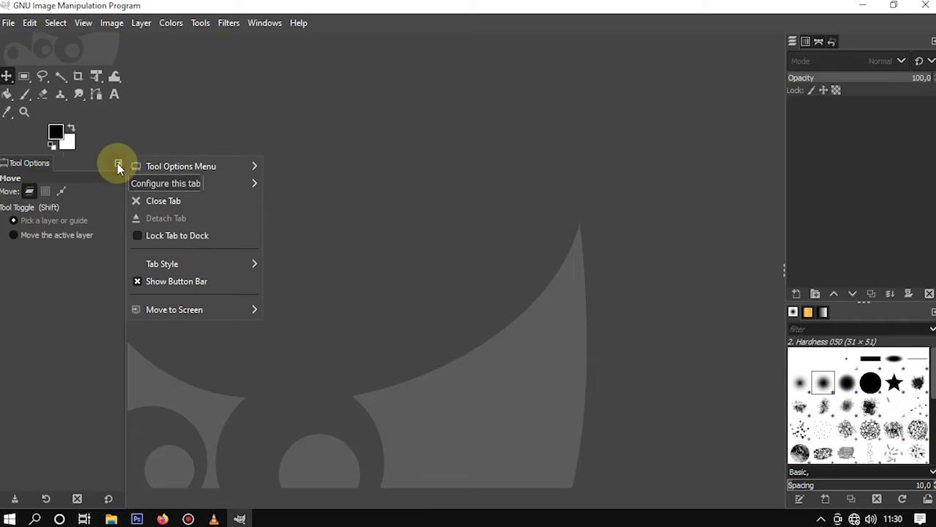
click(162, 201)
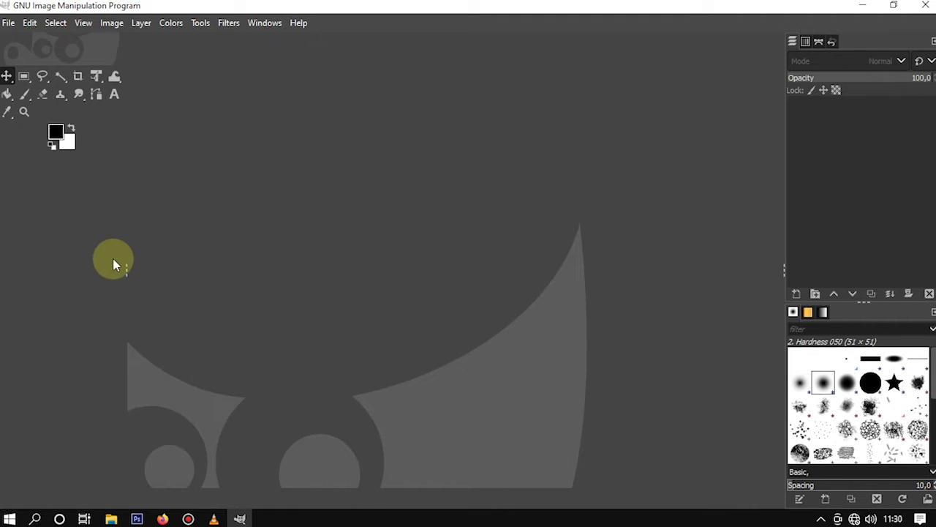
drag(121, 268, 5, 236)
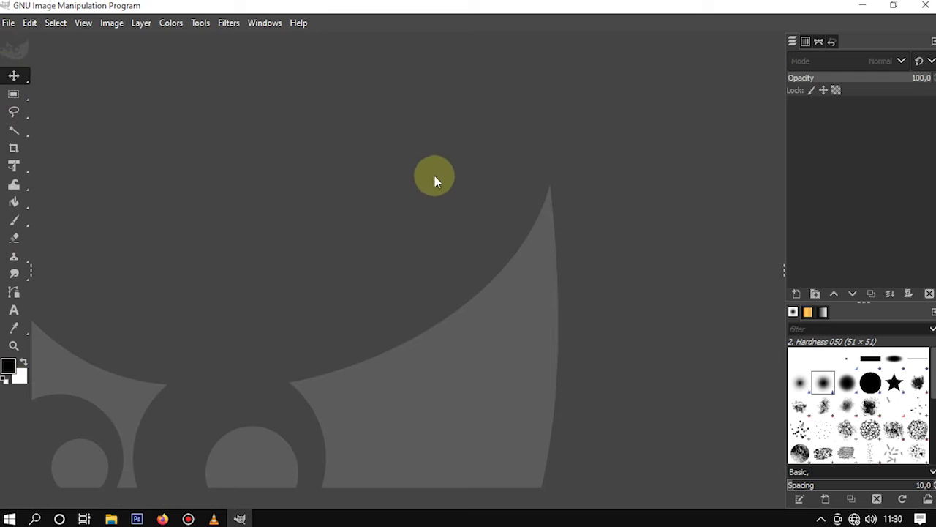
click(832, 41)
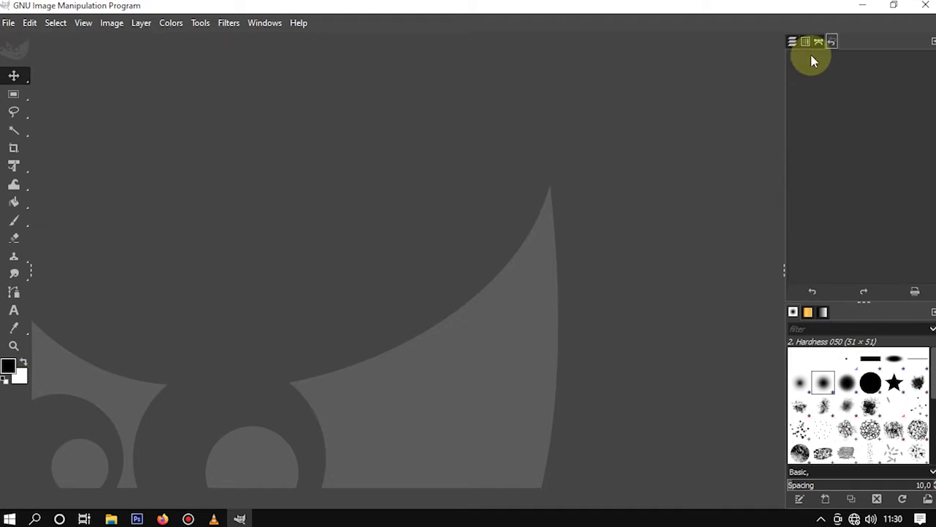
Close the Brushes, Patterns and Gradients tabs in the lower right dock.
click(932, 312)
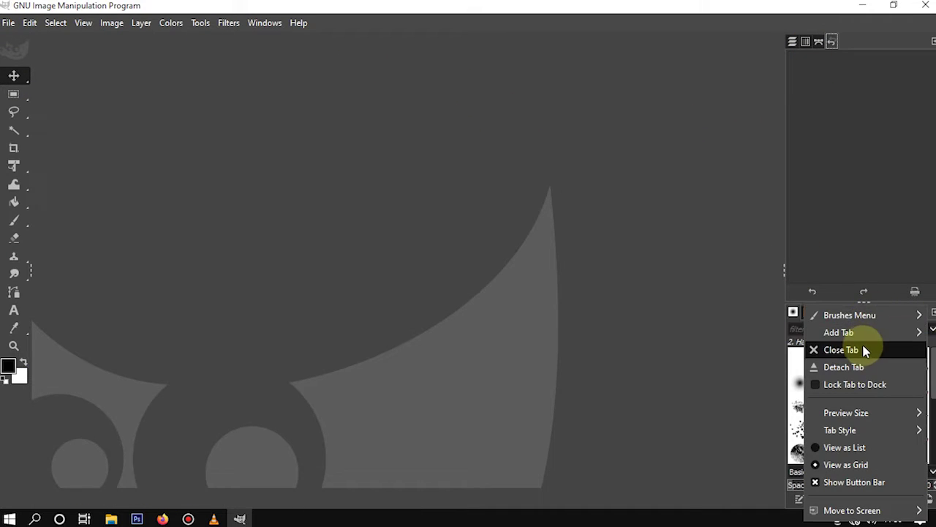
click(842, 350)
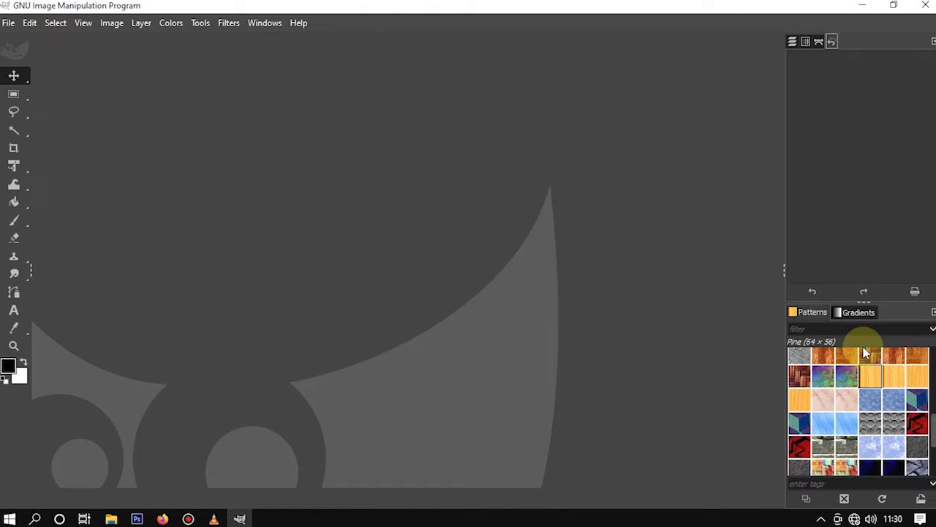
click(930, 313)
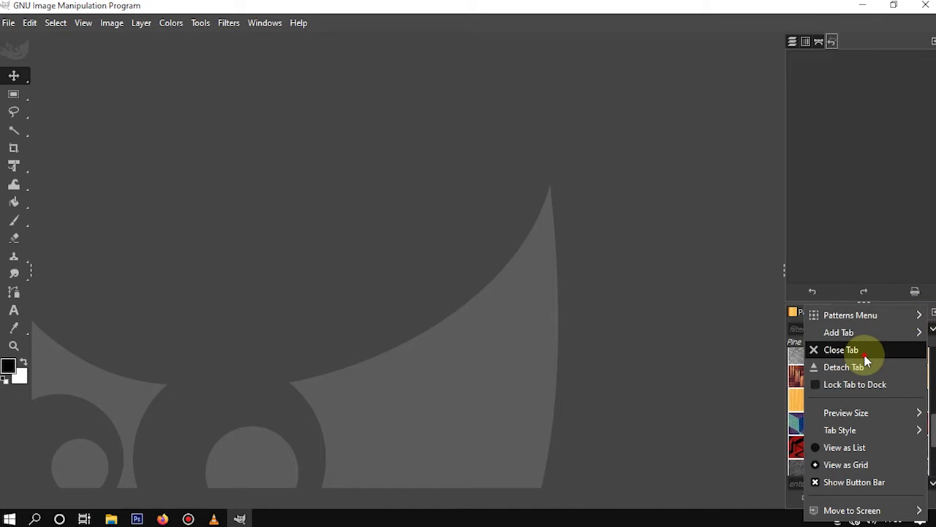
click(862, 354)
click(932, 313)
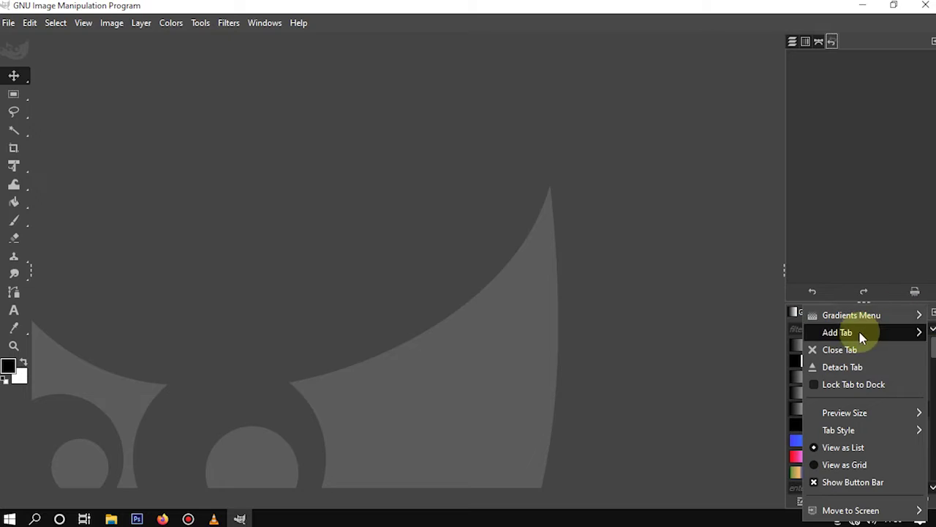
click(857, 357)
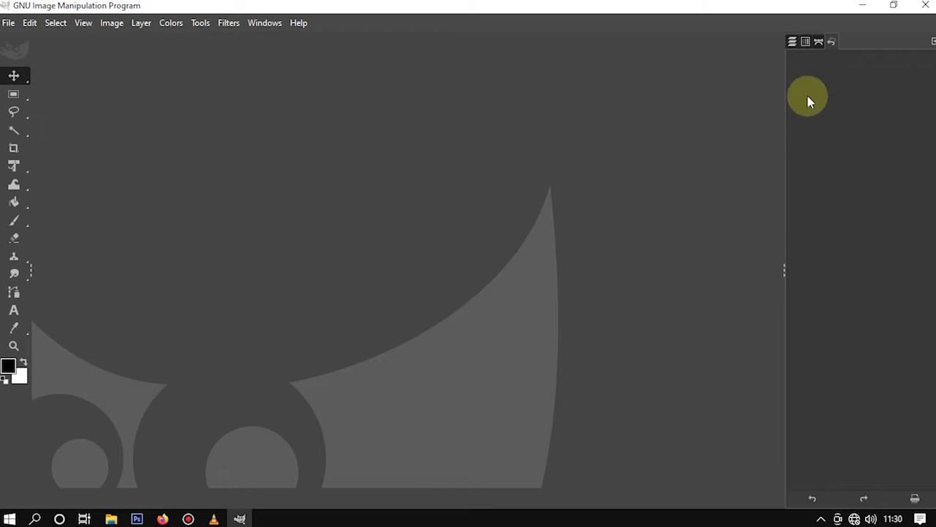
click(793, 42)
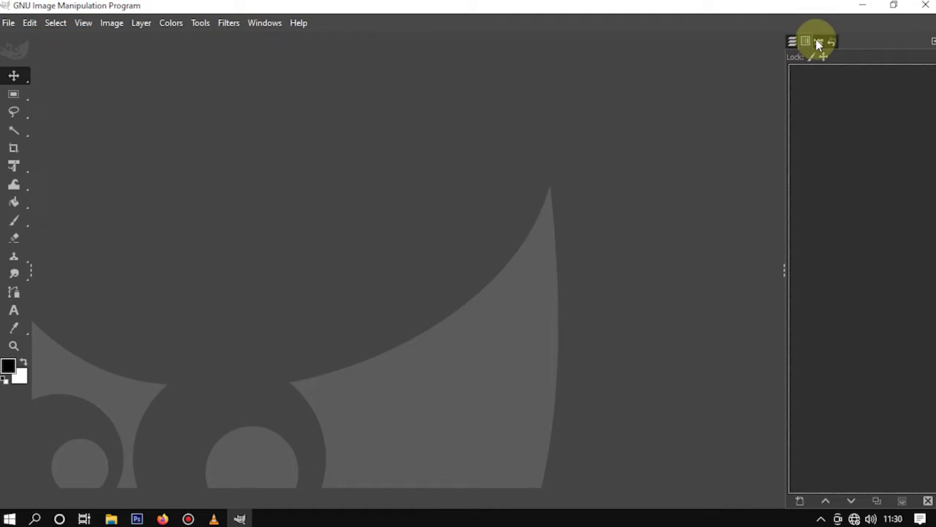
Set the right dock's tab style to Text, showing Layers, Channels, Paths and Undo names.
click(819, 42)
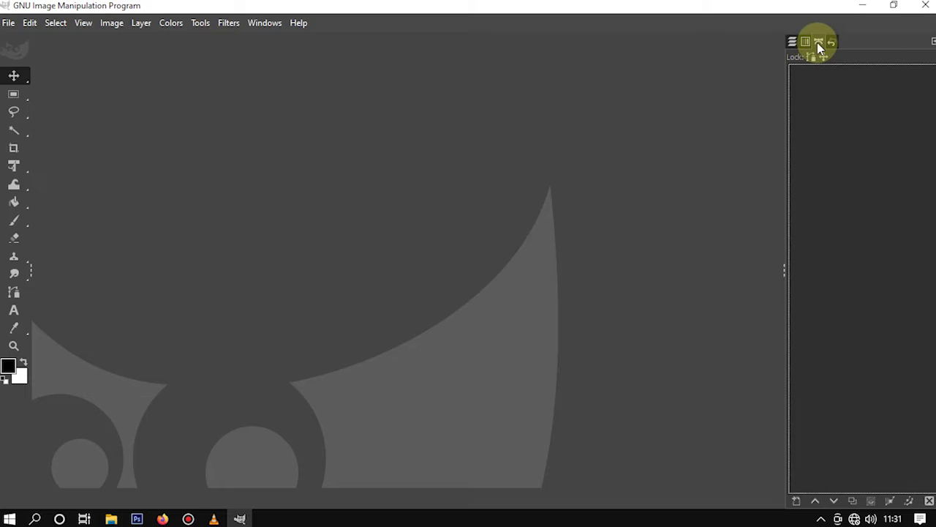
click(934, 42)
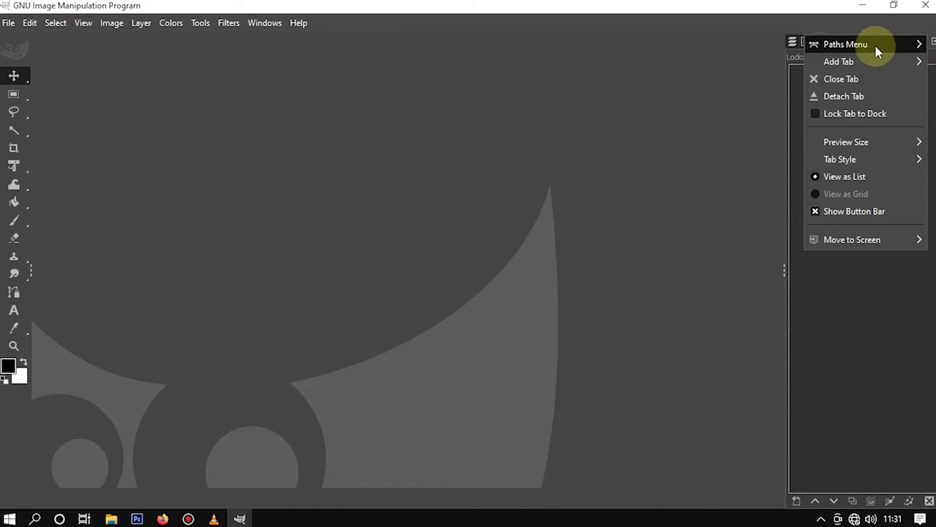
mouse_move(840, 159)
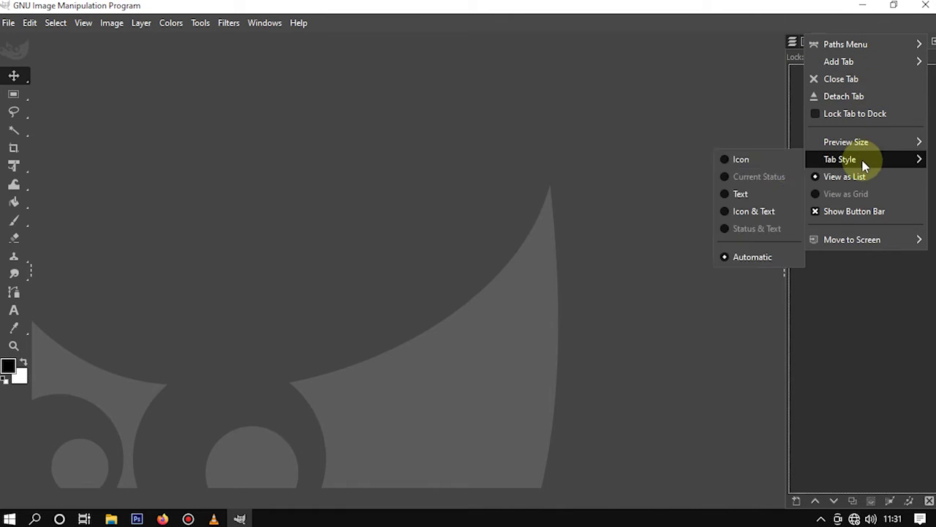
click(741, 194)
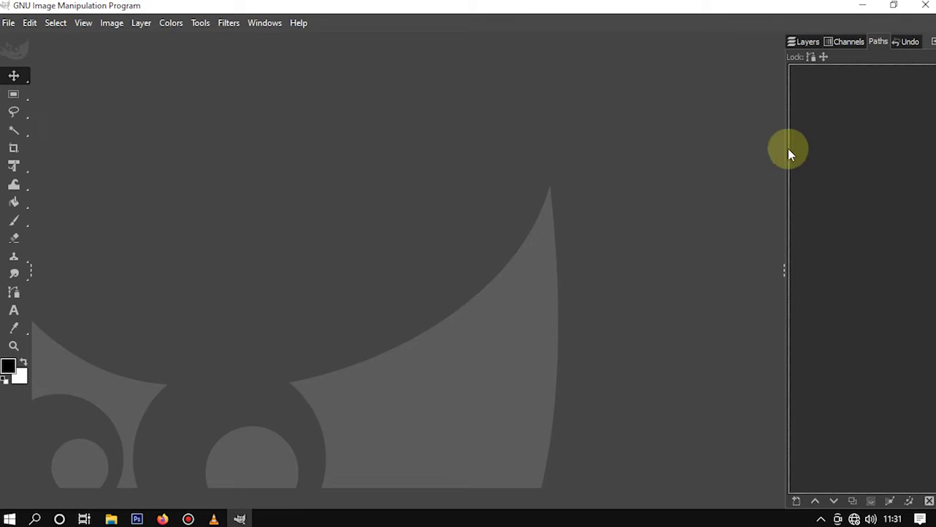
click(805, 41)
click(843, 41)
click(878, 44)
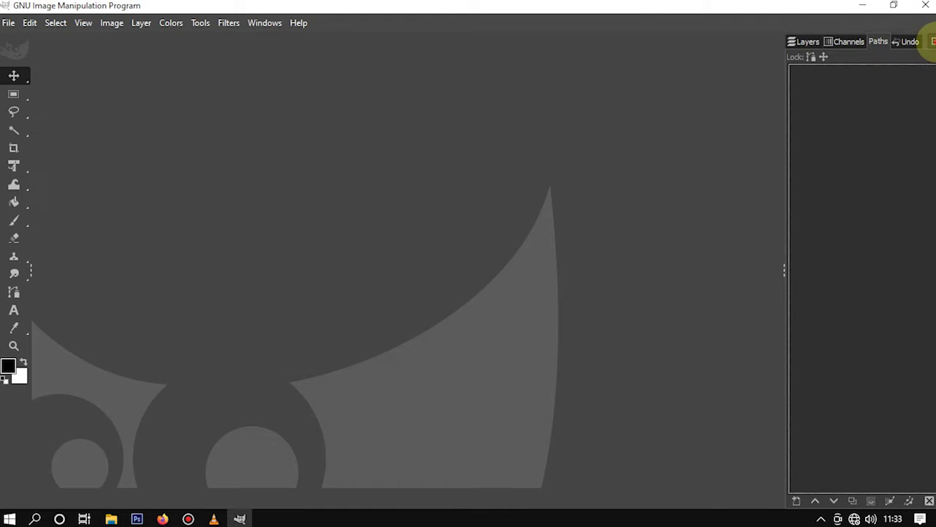
Add the Colors panel to the right dock and set a near-white foreground colour.
click(934, 42)
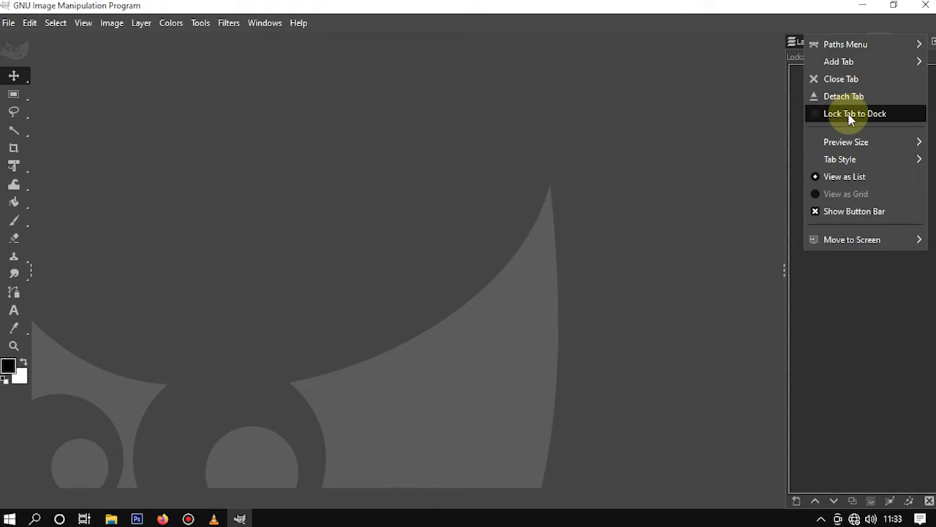
click(841, 62)
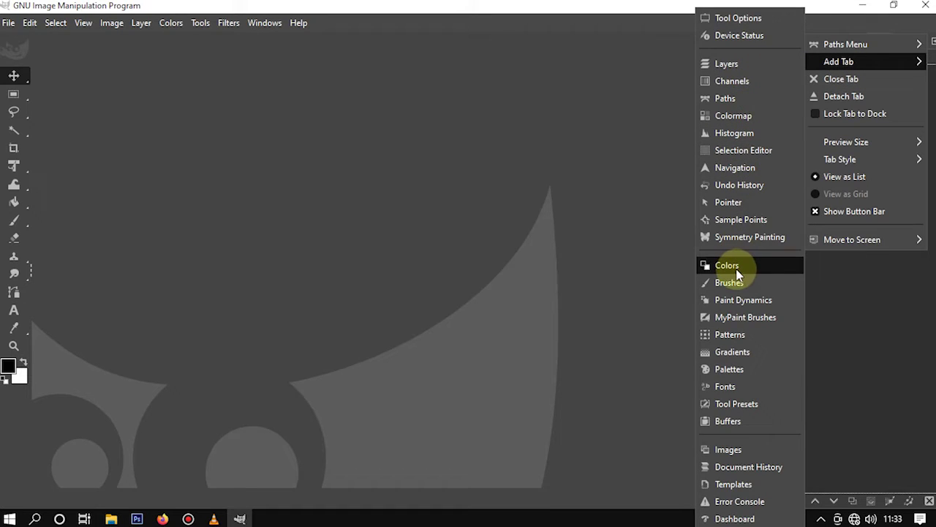
key(Escape)
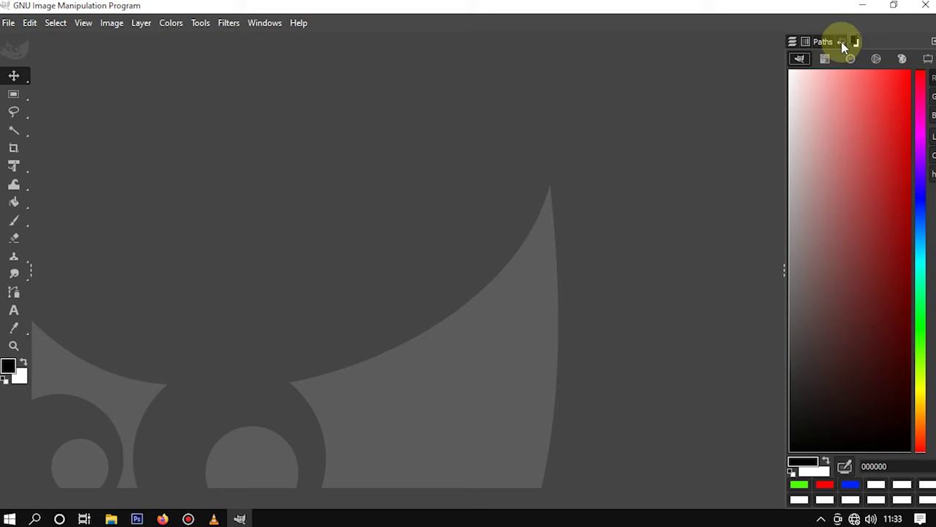
click(838, 74)
Dock the FG/BG Color panel above the Layers tabs and shrink it to a compact strip.
click(791, 76)
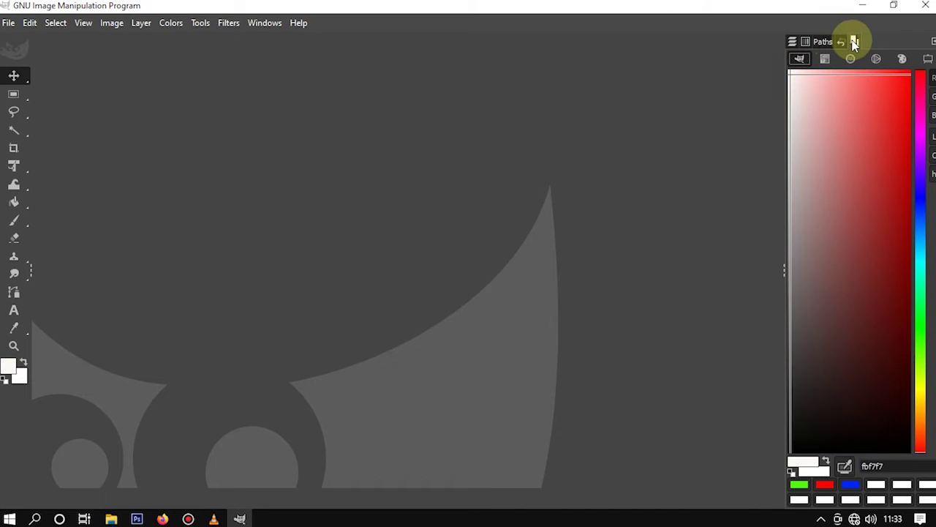
drag(854, 46, 527, 84)
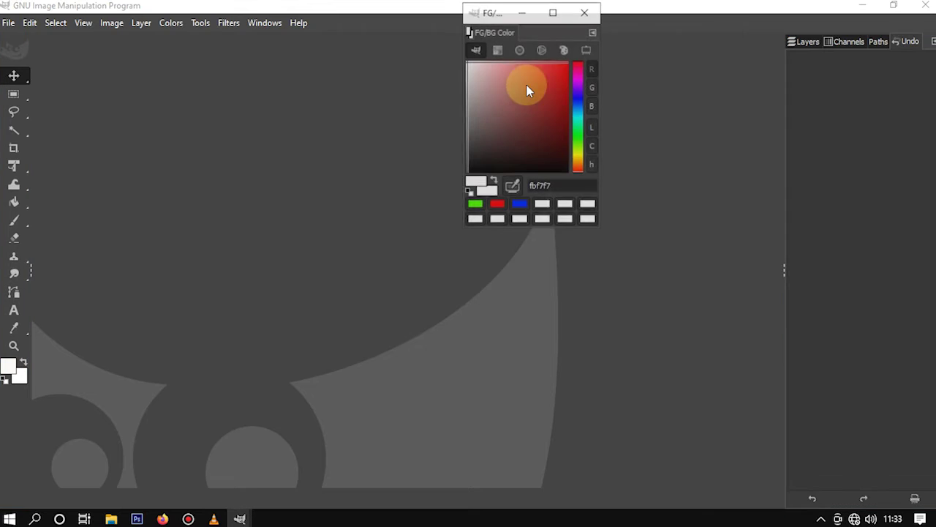
mouse_move(493, 10)
mouse_down()
mouse_move(485, 90)
mouse_move(436, 75)
mouse_move(497, 108)
mouse_move(824, 40)
mouse_move(820, 55)
mouse_up()
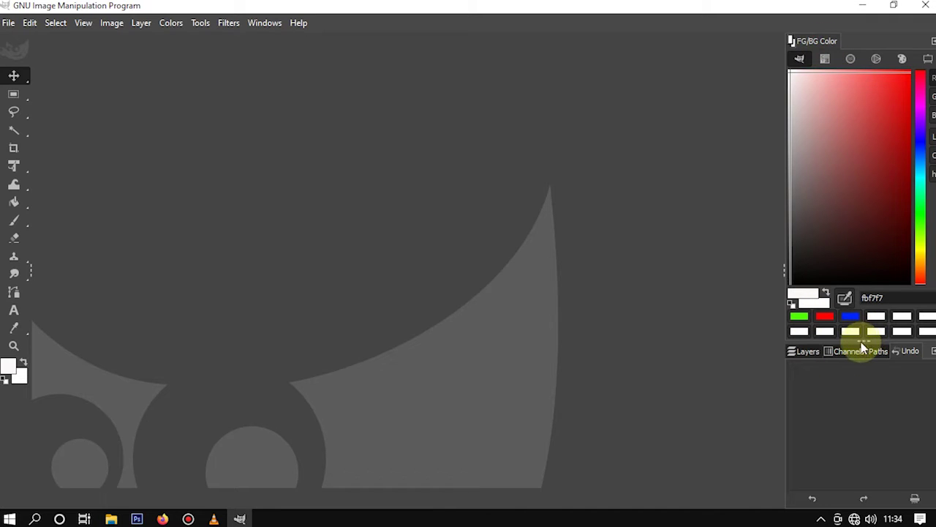
drag(862, 339, 863, 239)
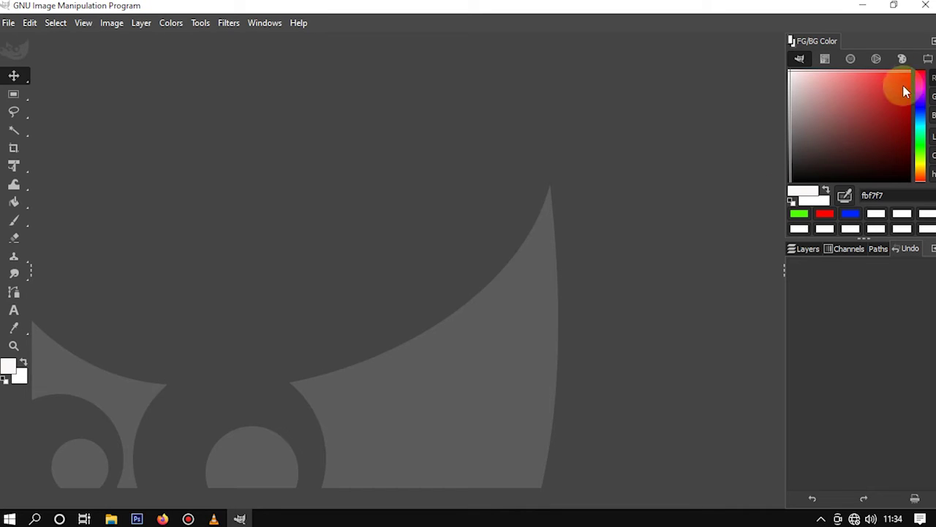
click(931, 40)
mouse_move(849, 44)
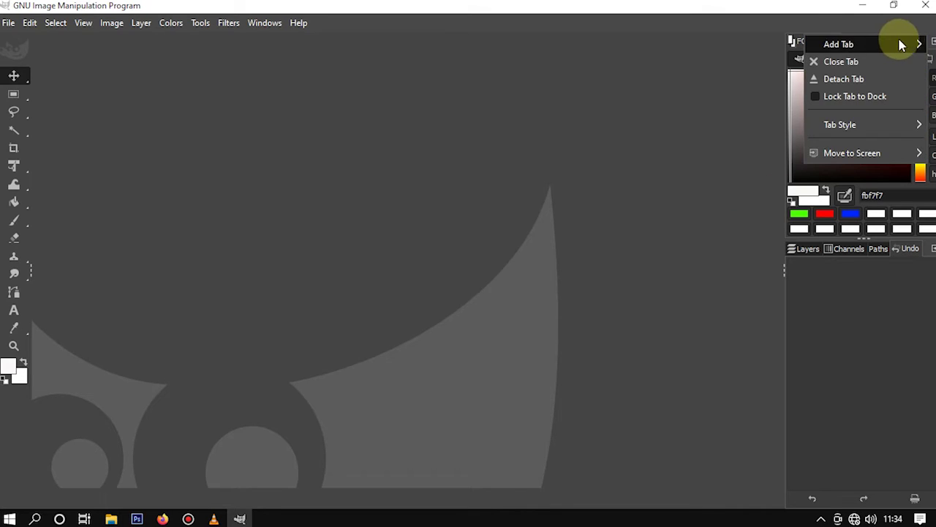
Re-add Tool Options and dock it as its own column left of FG/BG Color.
click(725, 19)
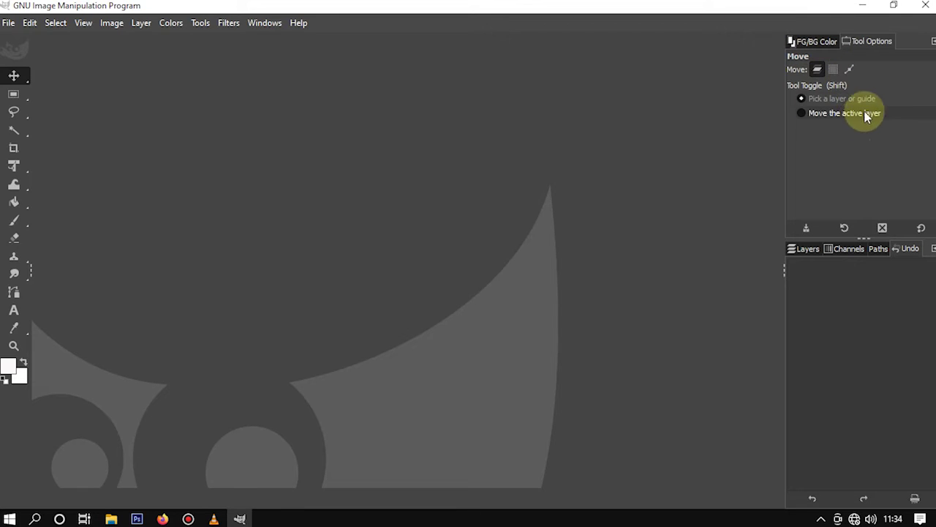
mouse_move(867, 44)
mouse_down()
mouse_move(853, 74)
mouse_move(579, 83)
mouse_up()
mouse_move(556, 14)
mouse_down()
mouse_move(549, 82)
mouse_move(562, 88)
mouse_up()
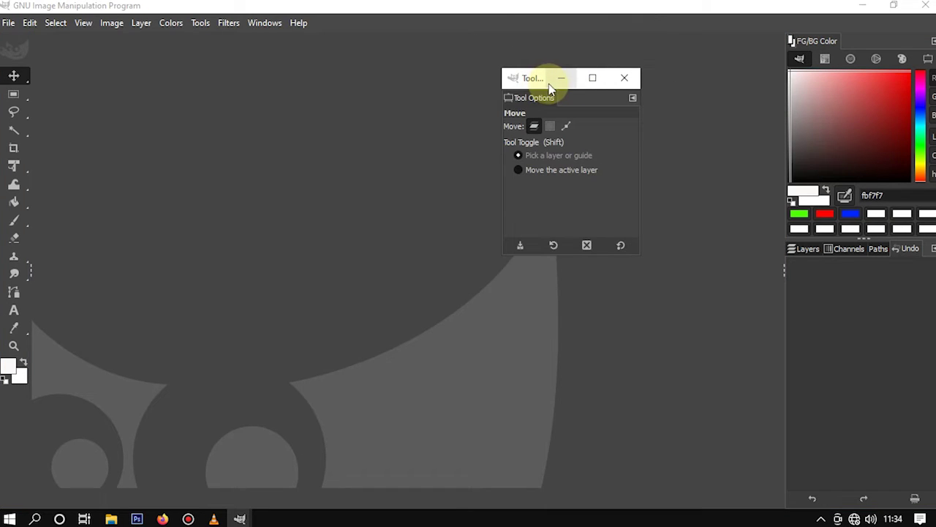
mouse_move(527, 96)
mouse_down()
mouse_move(635, 147)
mouse_move(790, 199)
mouse_up()
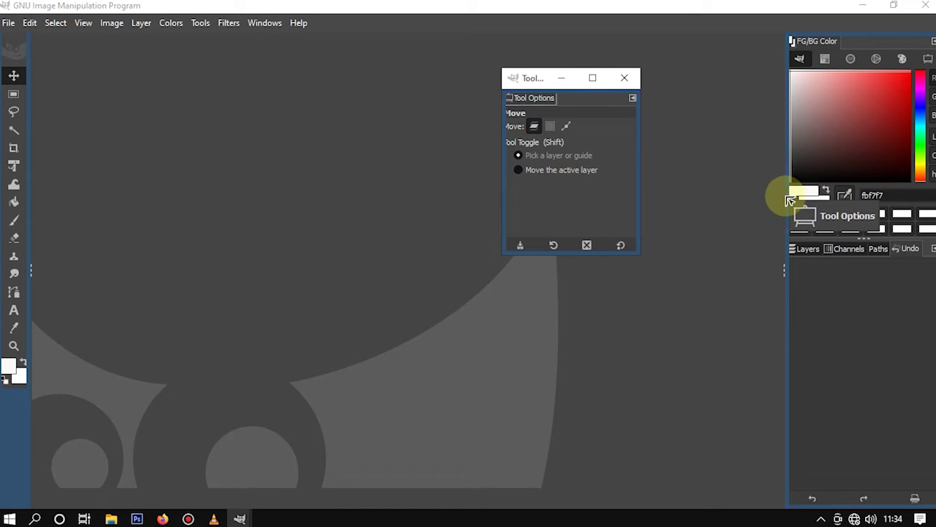
drag(790, 199, 786, 198)
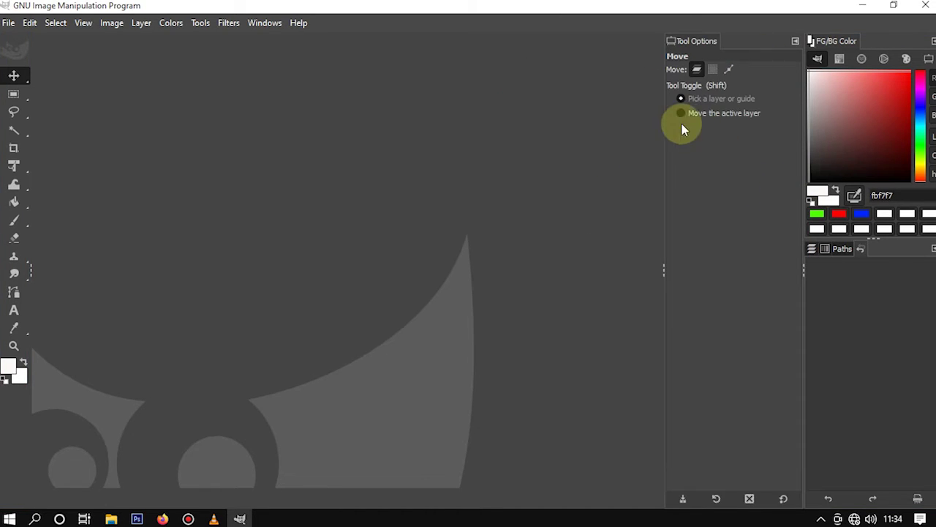
click(794, 42)
mouse_move(717, 61)
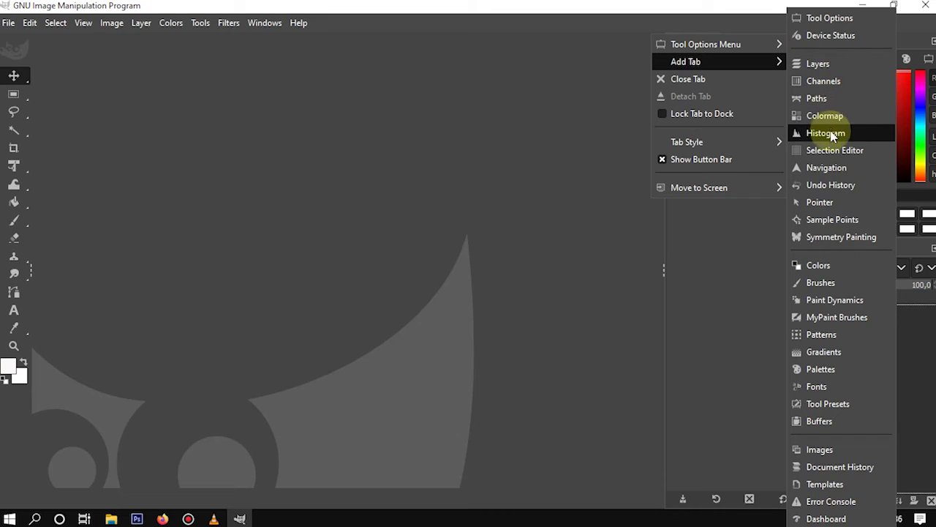
Add an Undo History tab beside Tool Options and check both tabs.
click(832, 185)
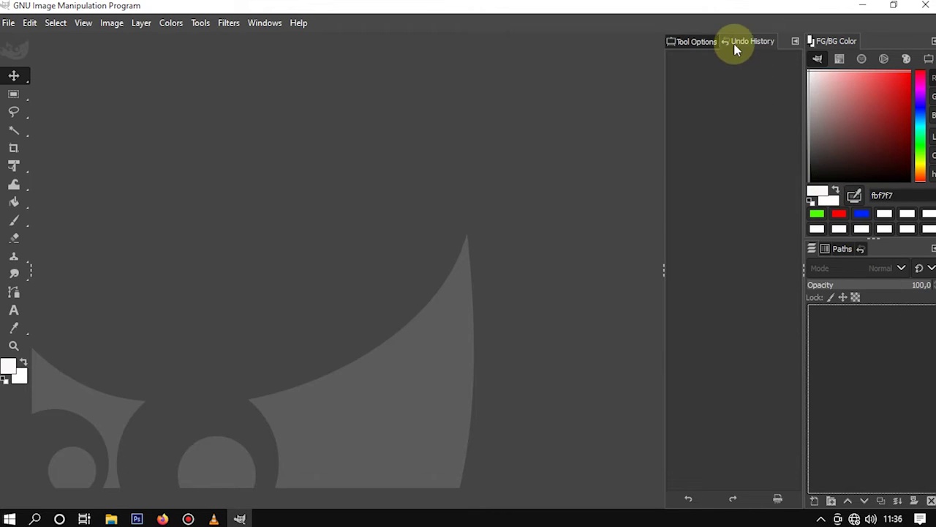
click(693, 41)
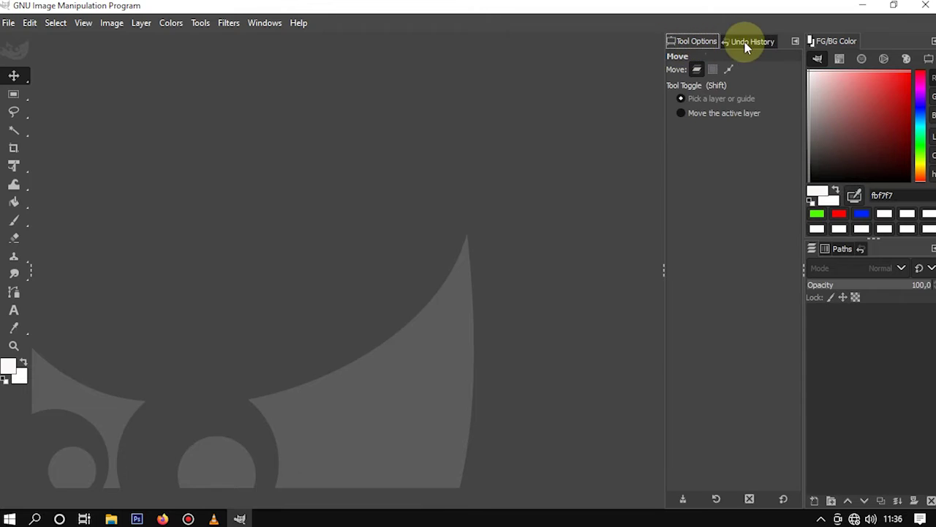
click(737, 43)
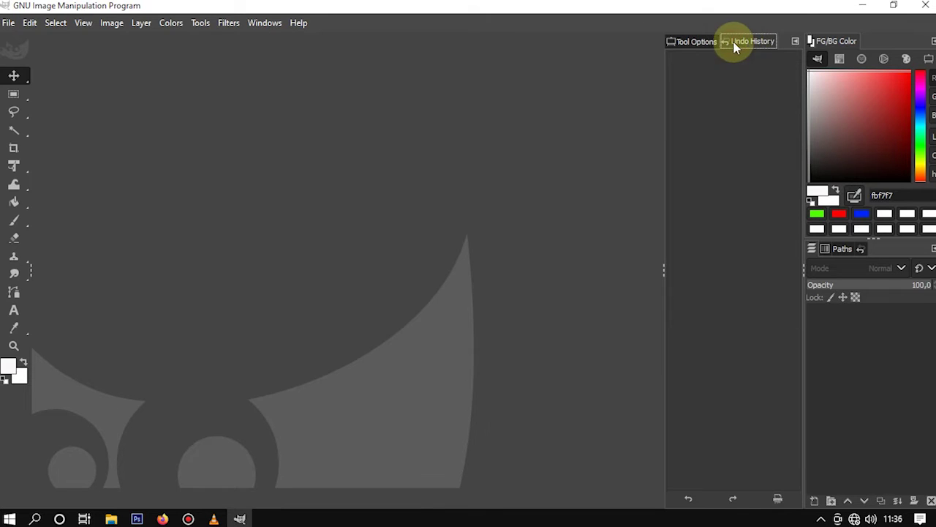
Add a Navigation panel beside FG/BG Color and bring Tool Options to the front.
click(933, 42)
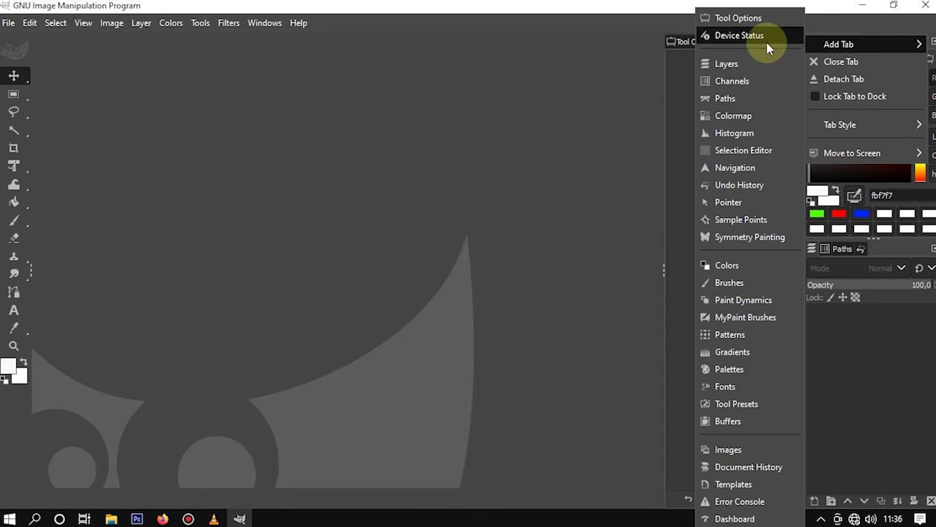
click(736, 167)
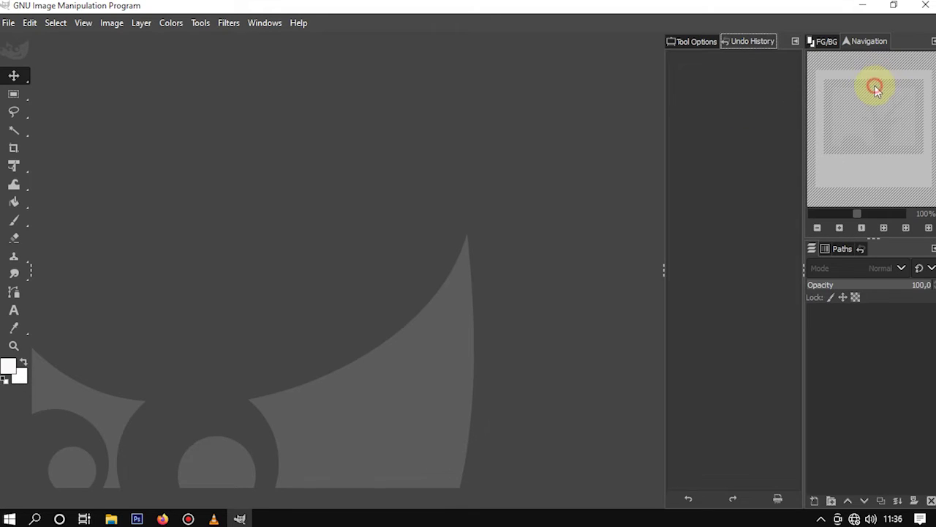
click(697, 41)
click(736, 41)
click(701, 42)
right_click(691, 47)
click(679, 68)
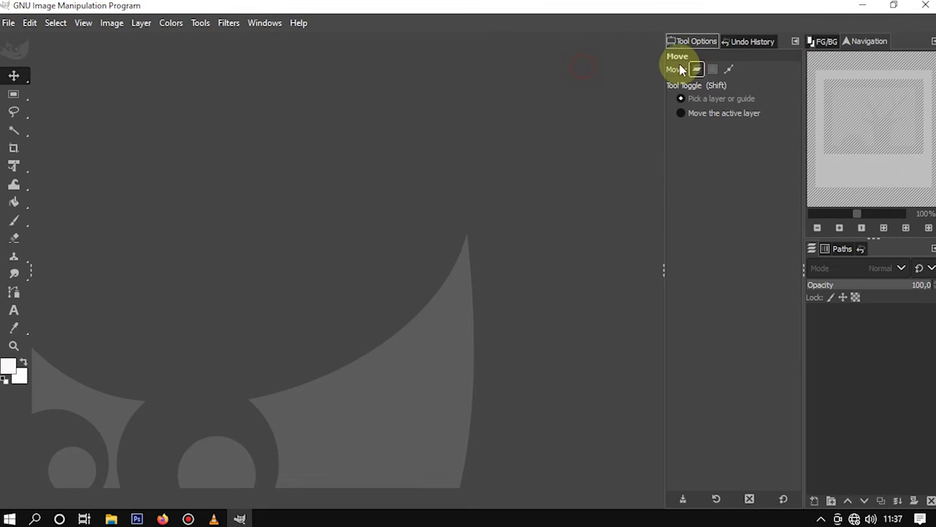
Create a new A4 (300 ppi) image with its size shown in centimetres.
click(10, 23)
click(28, 44)
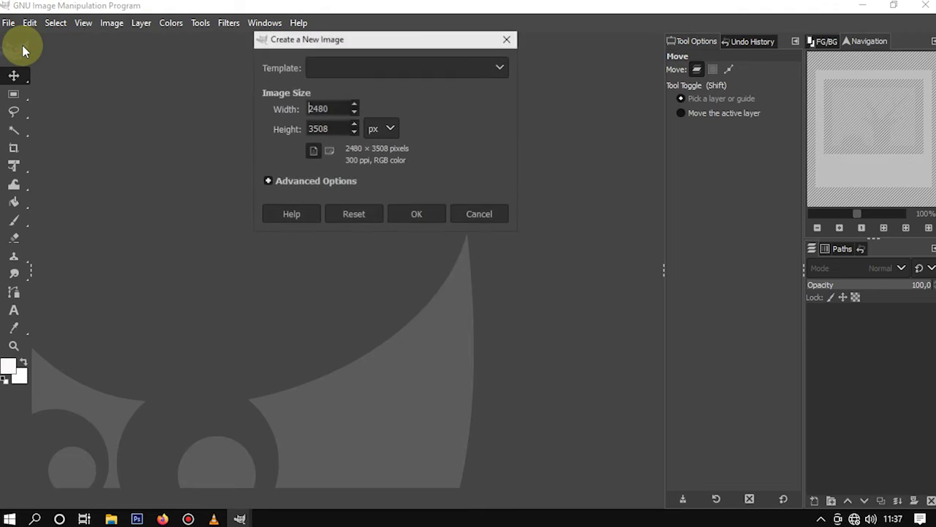
click(391, 130)
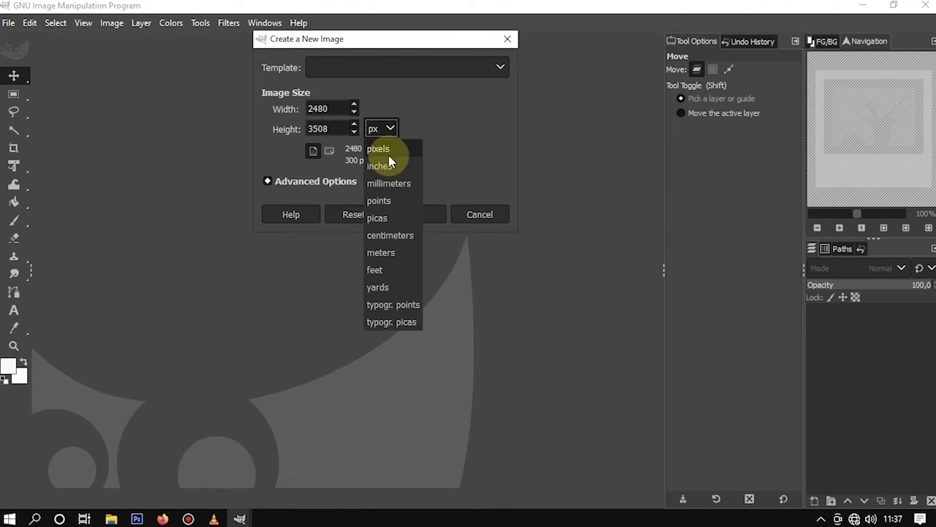
click(391, 239)
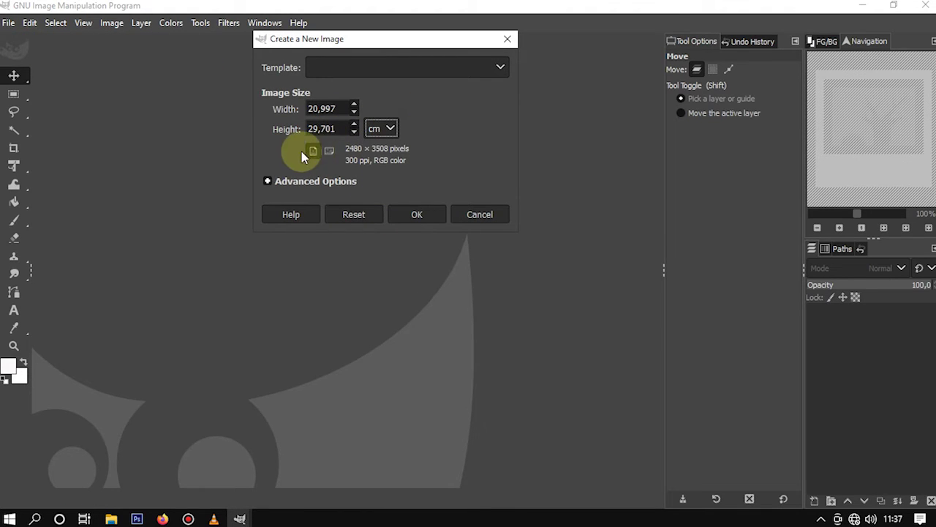
click(369, 67)
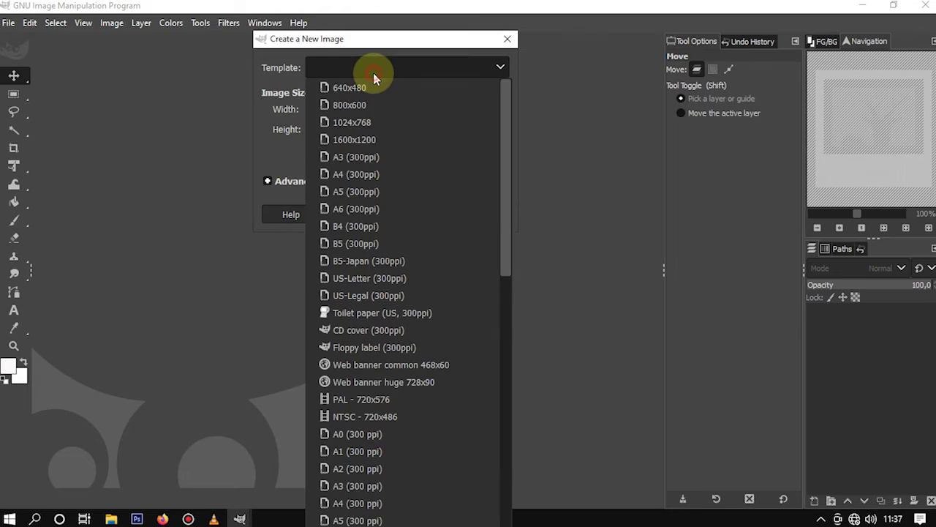
click(355, 178)
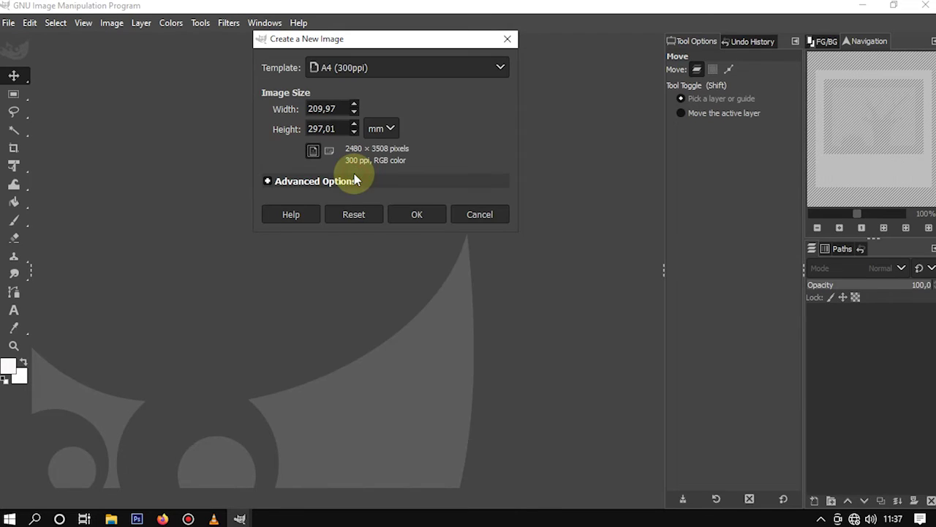
click(384, 129)
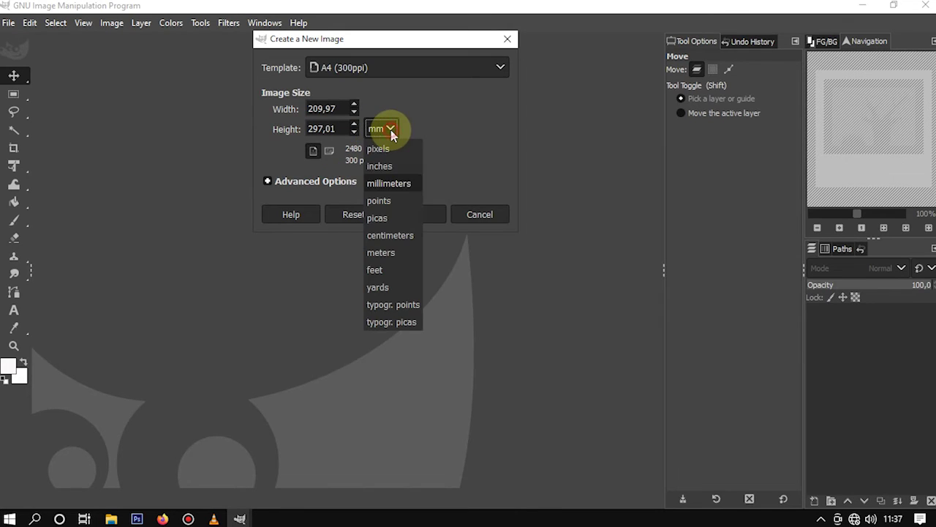
click(392, 235)
click(416, 213)
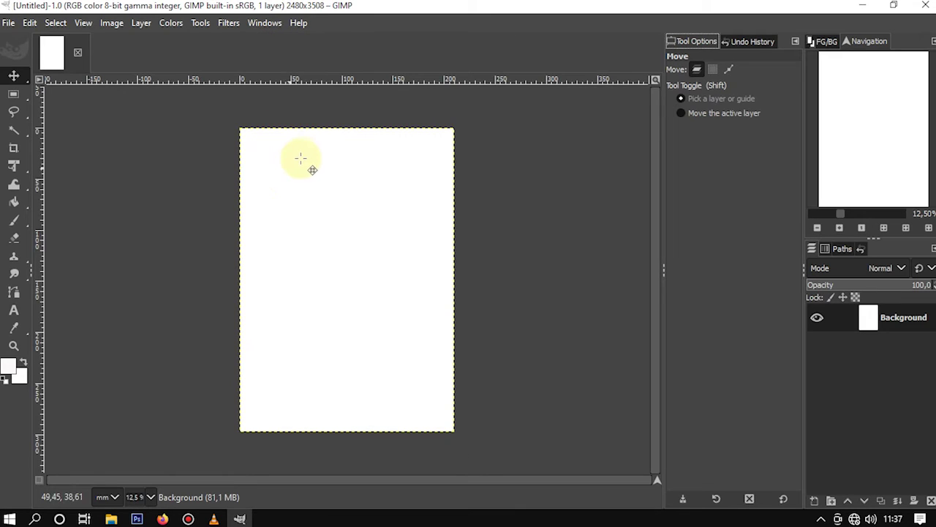
Select a rectangle near the page top and bucket-fill it with red ff0000.
key(r)
mouse_move(264, 165)
mouse_down()
mouse_move(280, 215)
mouse_move(422, 222)
mouse_up()
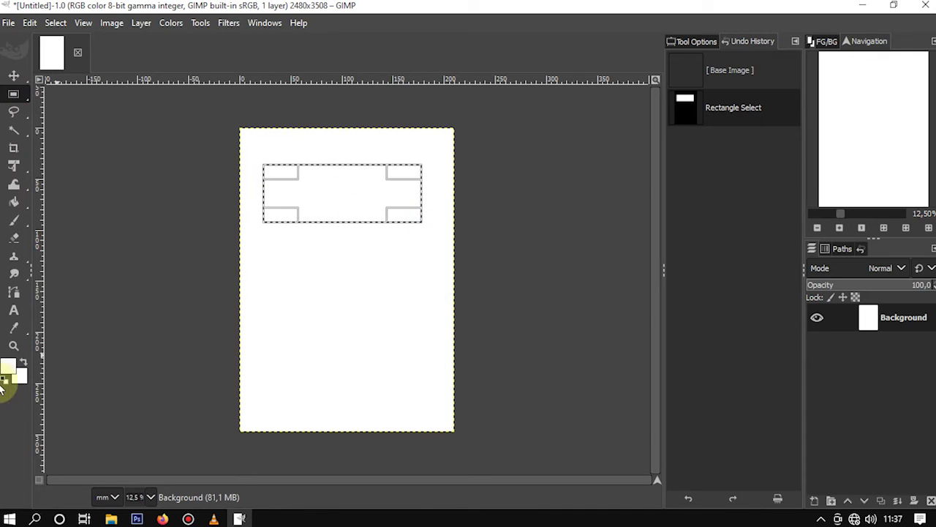
click(6, 368)
drag(109, 293, 214, 235)
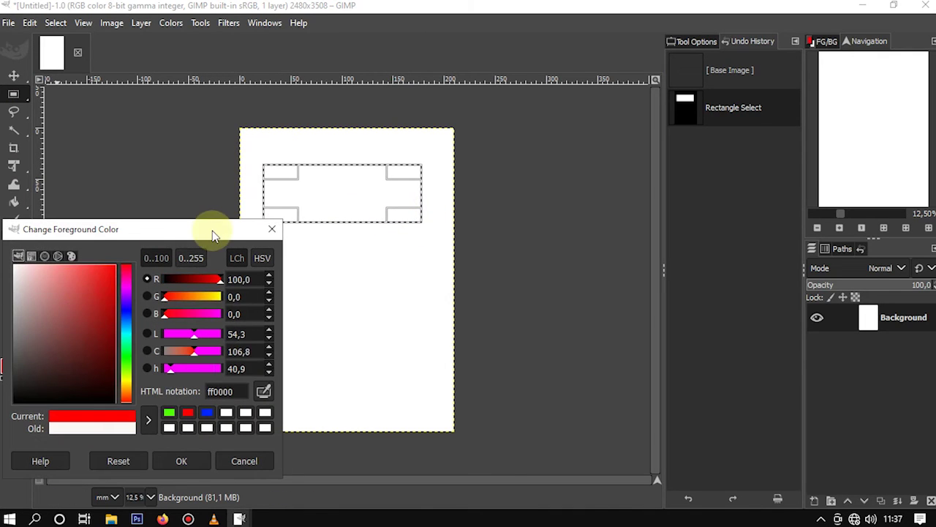
click(180, 460)
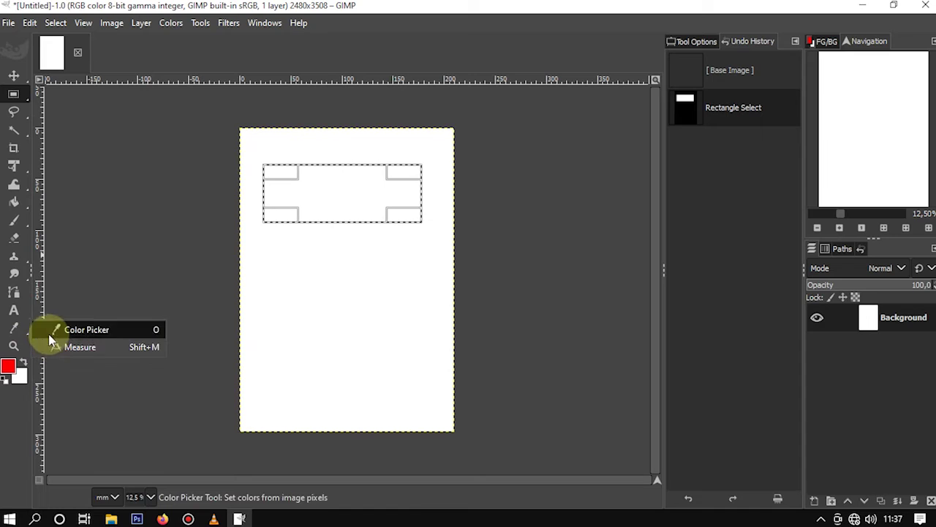
mouse_move(14, 220)
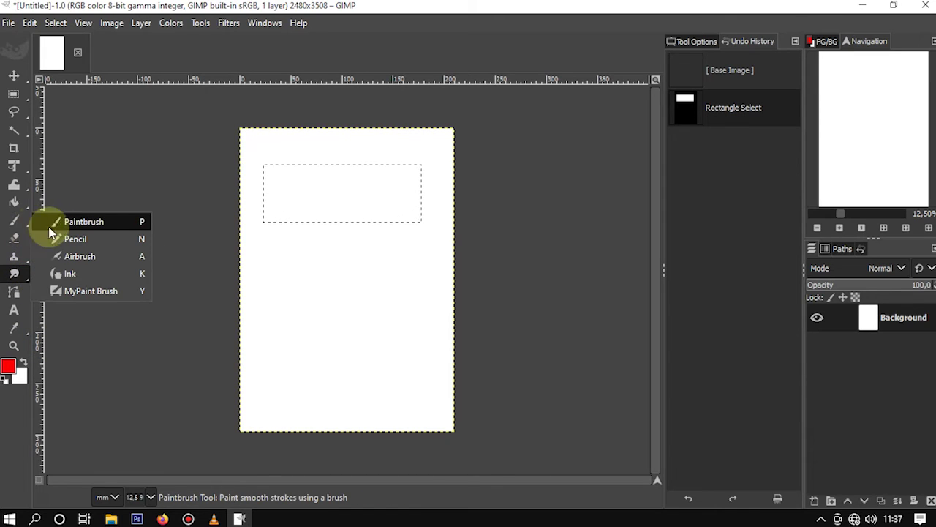
click(13, 202)
click(329, 187)
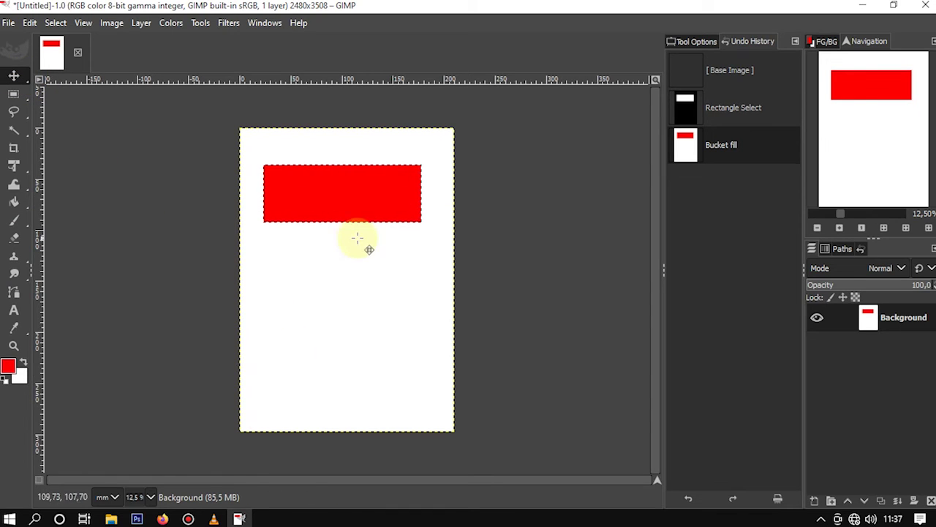
Step back and forth in Undo History between the blank, selection-only and red-fill states.
click(731, 71)
click(732, 108)
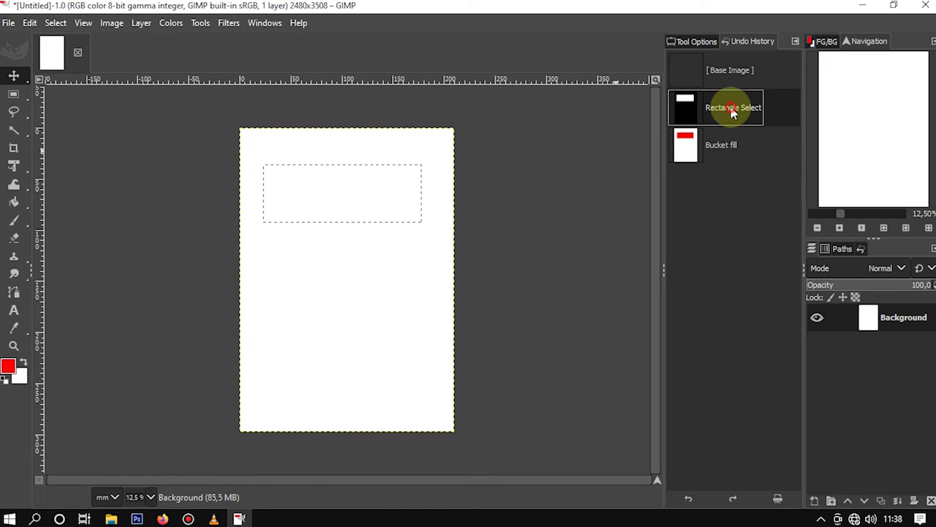
click(721, 144)
click(723, 110)
click(728, 87)
click(729, 110)
click(722, 144)
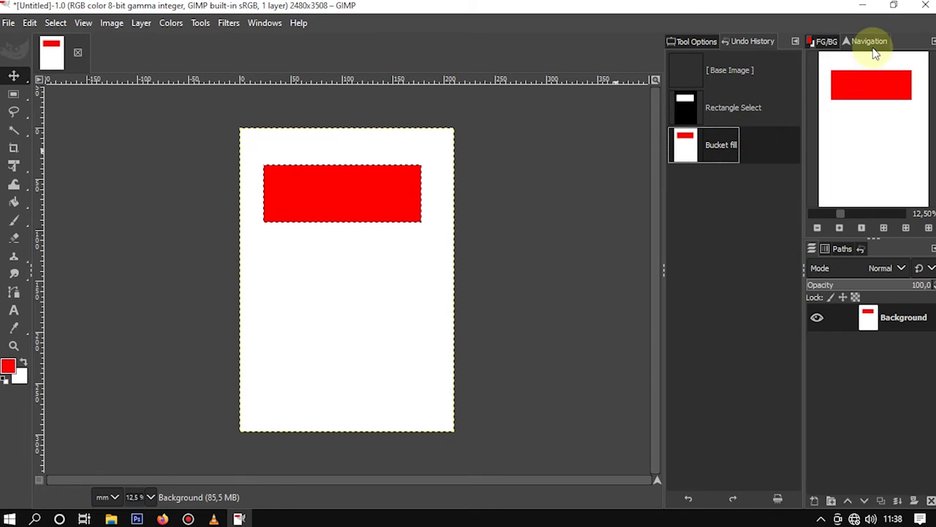
click(757, 81)
Restore the red-filled rectangle state and bring the FG/BG colour panel forward.
click(746, 110)
click(741, 145)
click(821, 41)
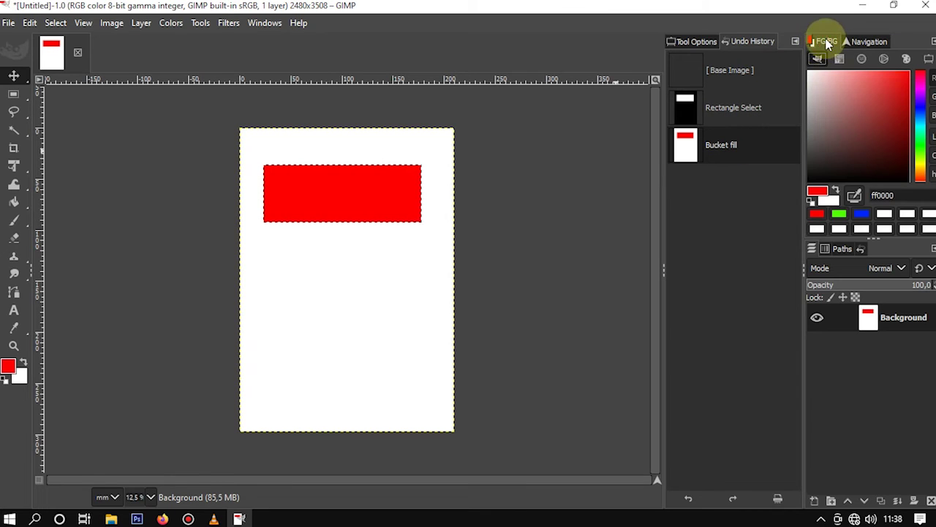
Cycle through the CMYK, wheel, stripes and slider selectors, ending on the hue-square view.
click(840, 58)
click(862, 59)
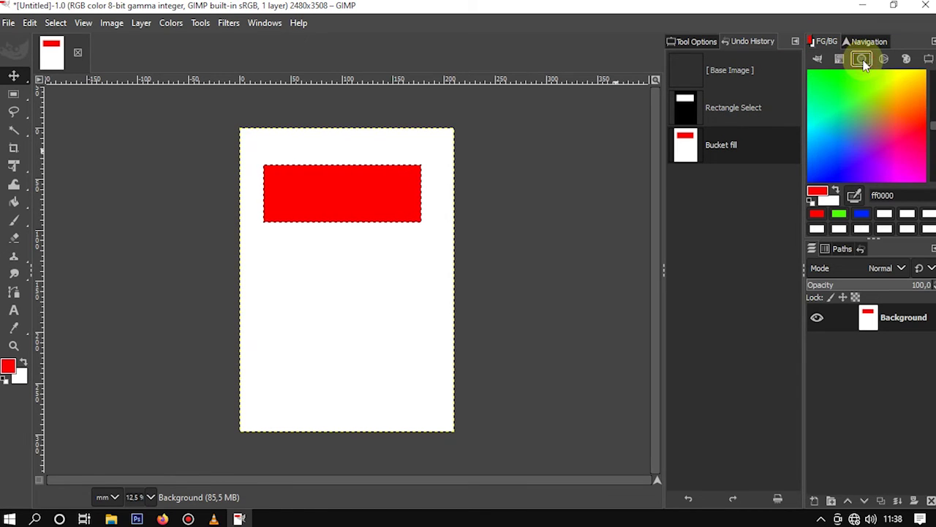
click(884, 58)
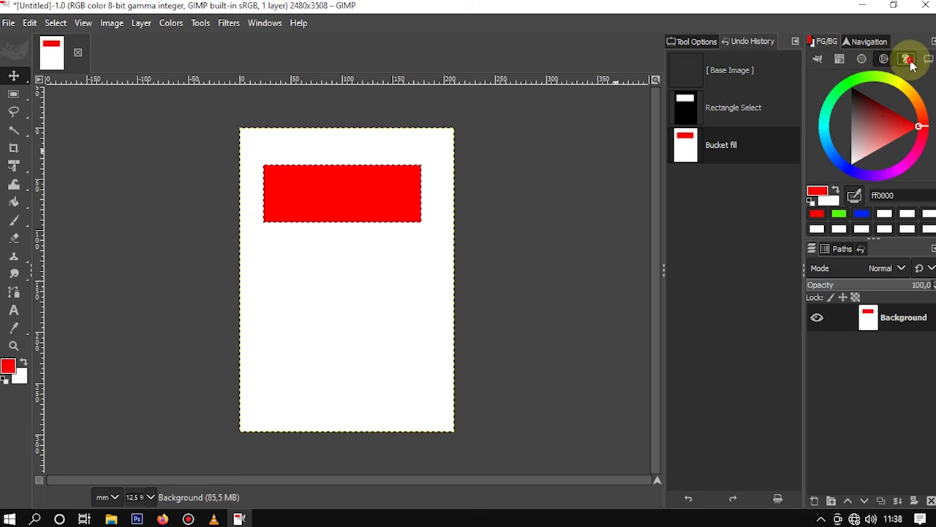
click(908, 60)
click(928, 62)
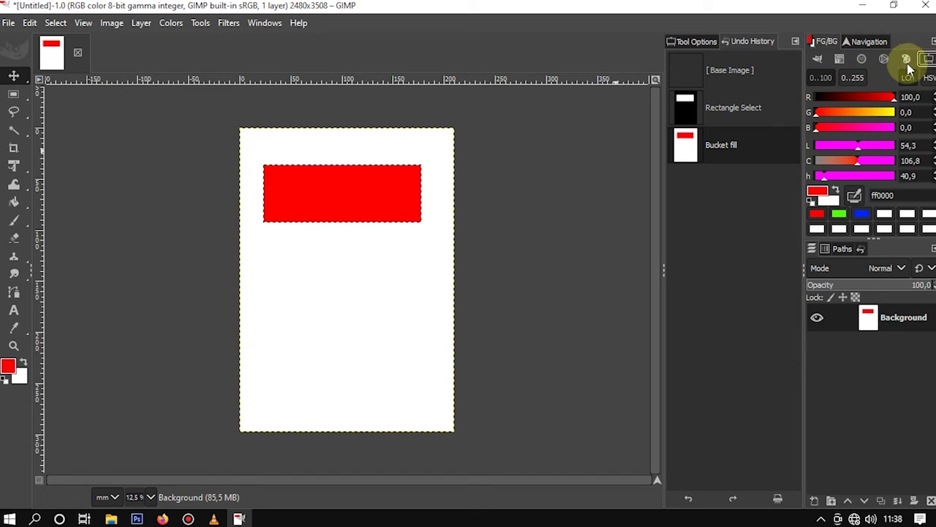
click(864, 60)
click(830, 58)
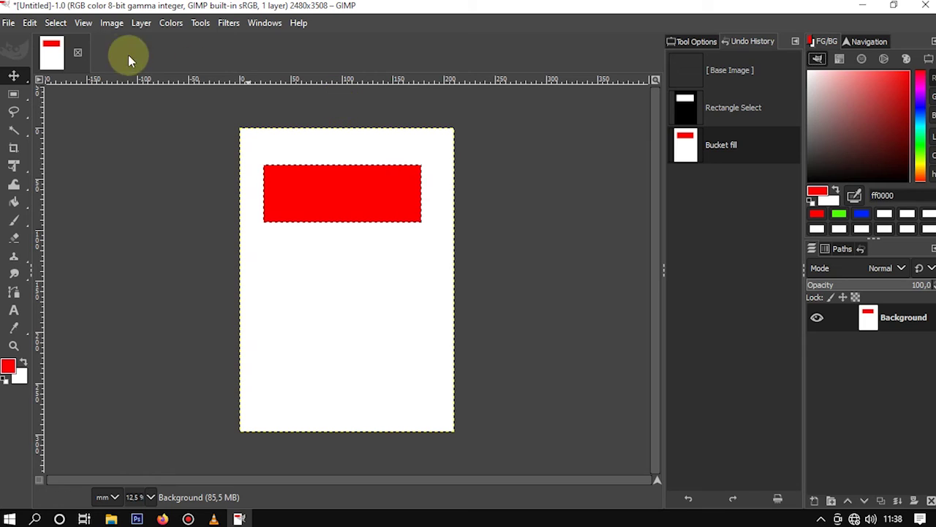
In Window Management preferences, keep docks as normal windows, keep save-on-exit, and save positions now.
click(29, 23)
click(73, 423)
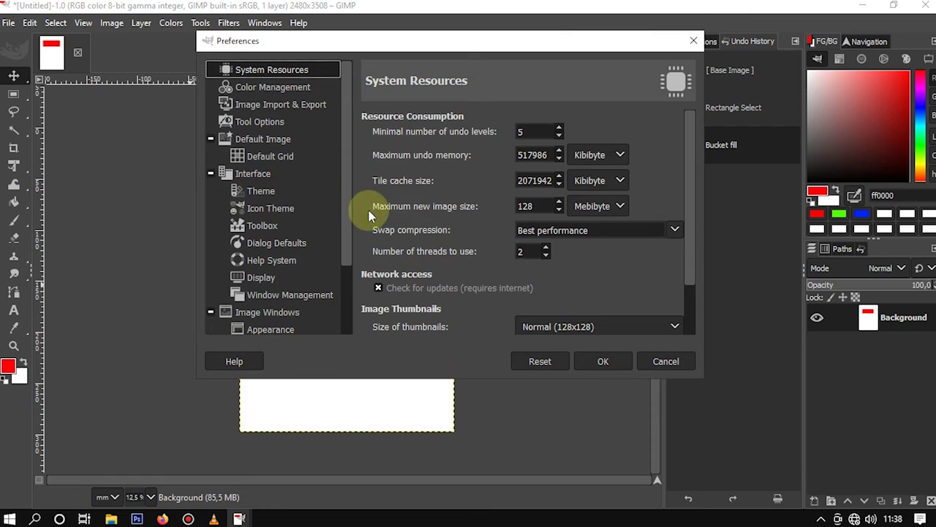
scroll(313, 299, down, 2)
click(247, 268)
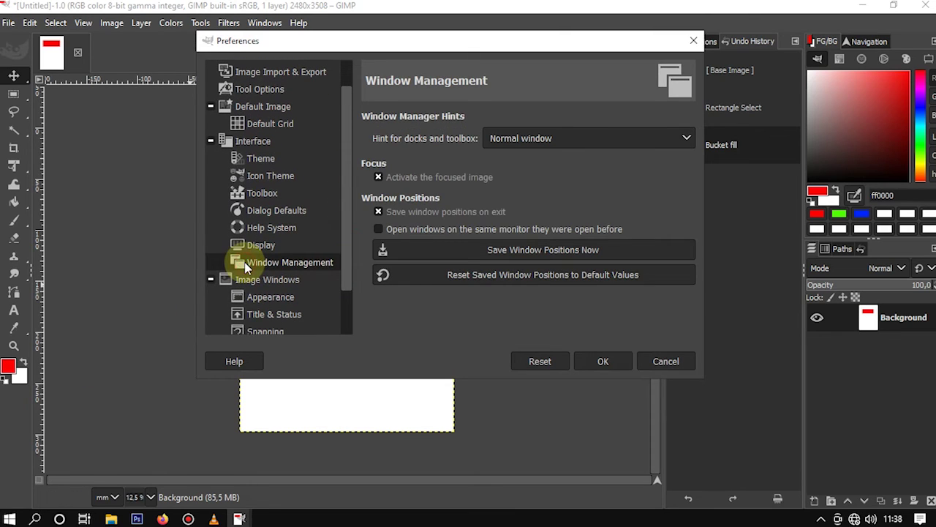
click(537, 143)
click(521, 136)
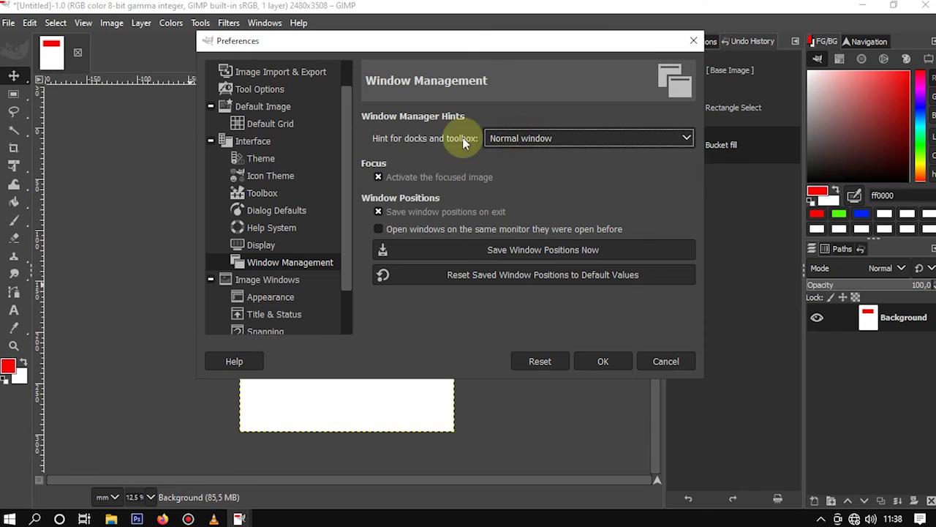
click(378, 212)
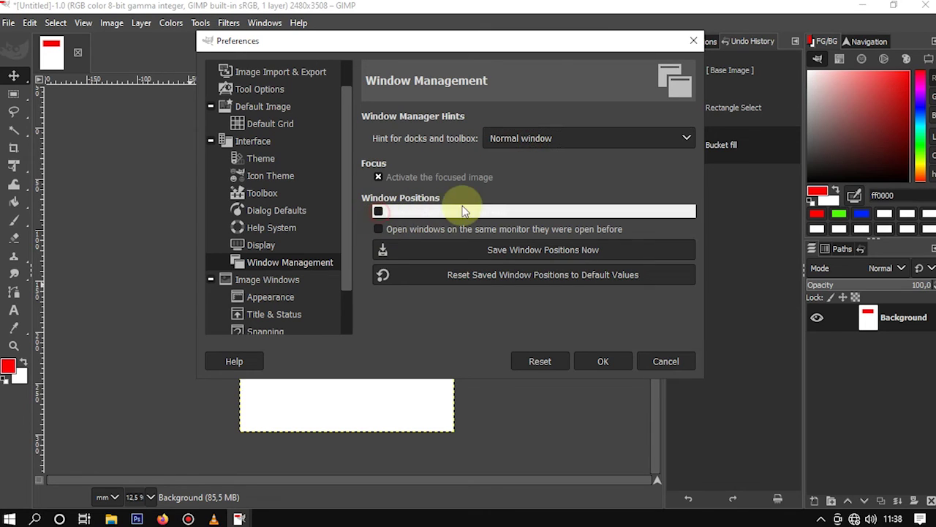
click(517, 254)
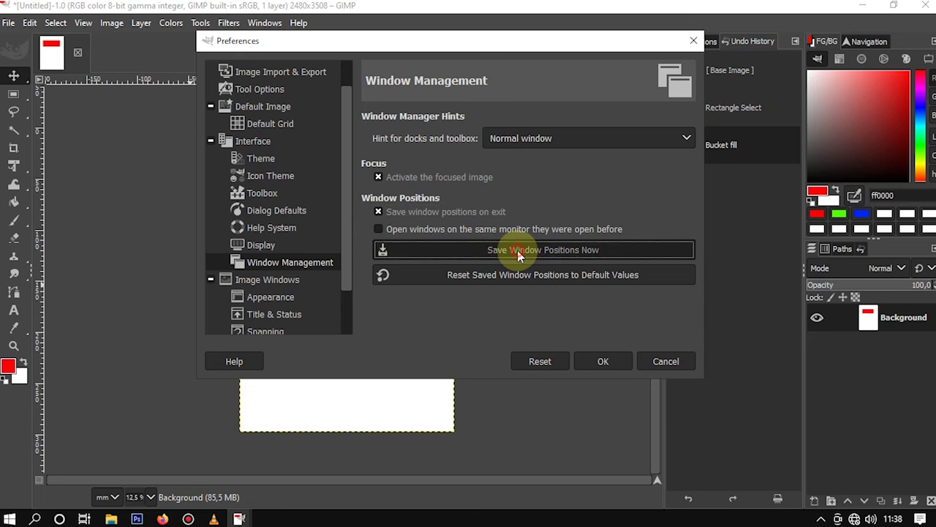
click(603, 360)
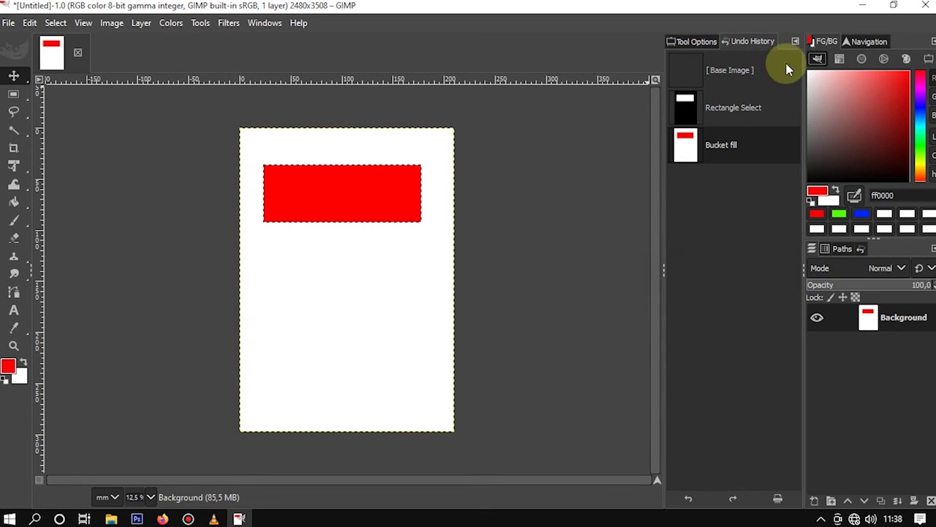
Hide the Undo History button bar, then close the Undo History panel.
click(796, 44)
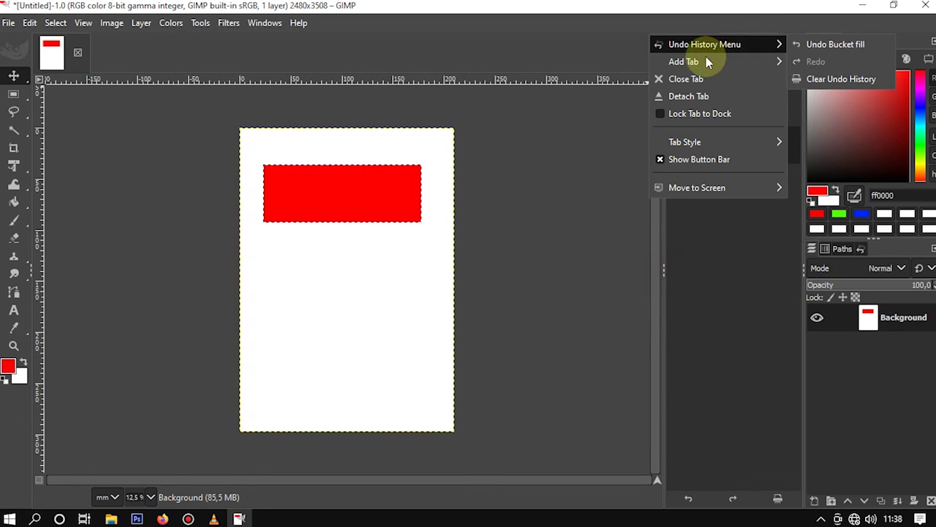
mouse_move(685, 142)
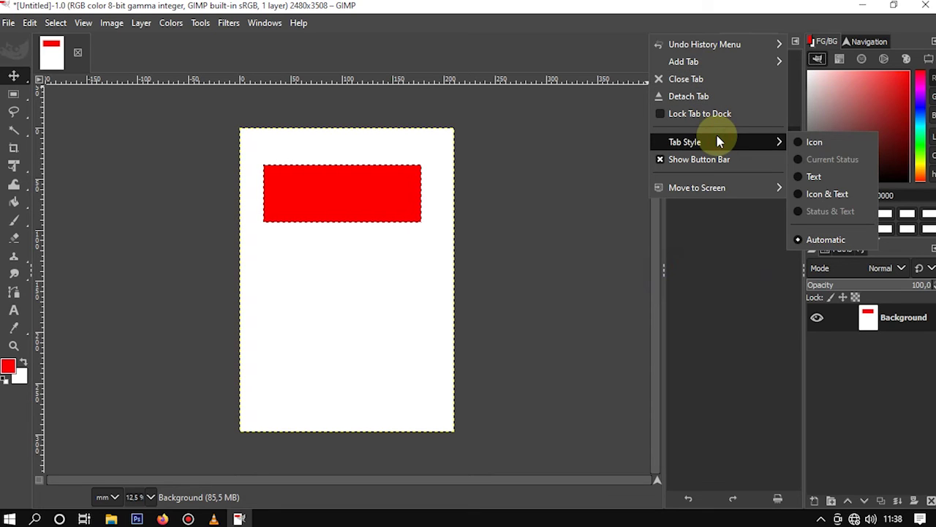
click(670, 158)
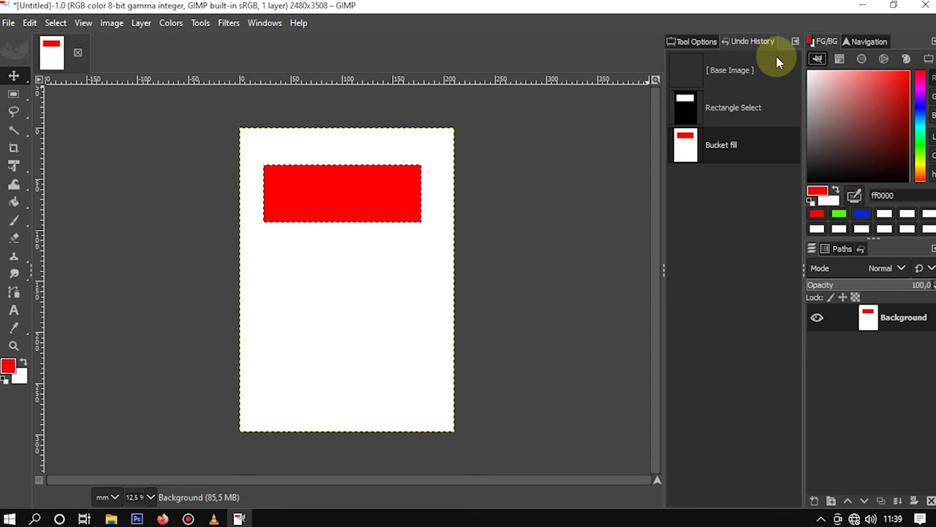
click(795, 42)
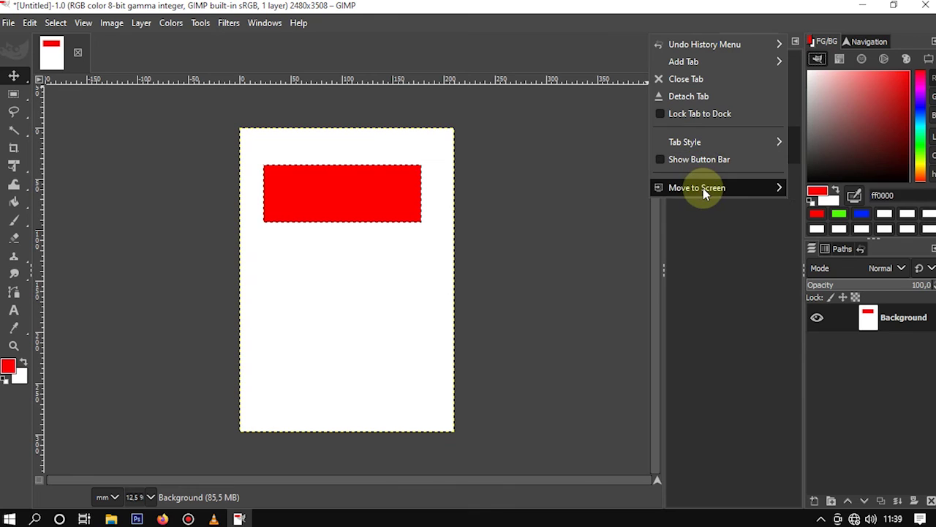
click(692, 79)
Close the Tool Options panel and narrow the dock to widen the canvas.
click(795, 42)
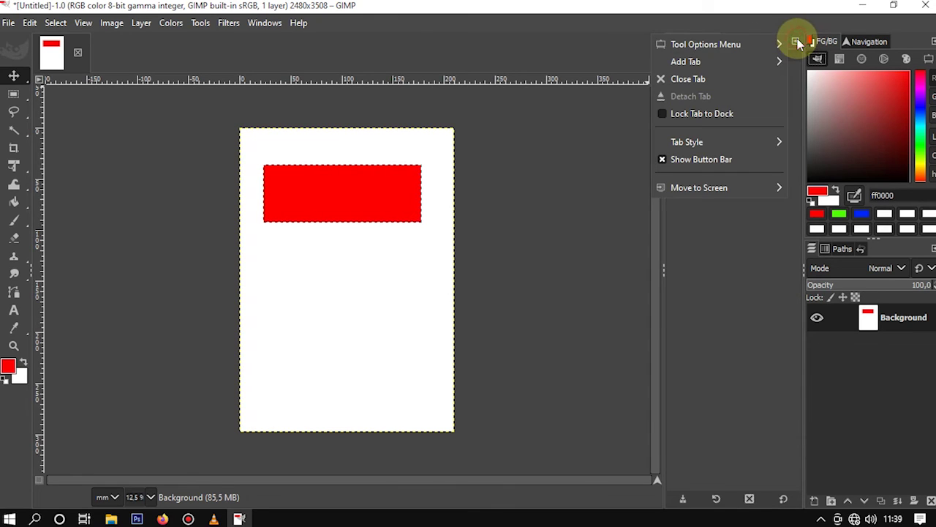
click(703, 78)
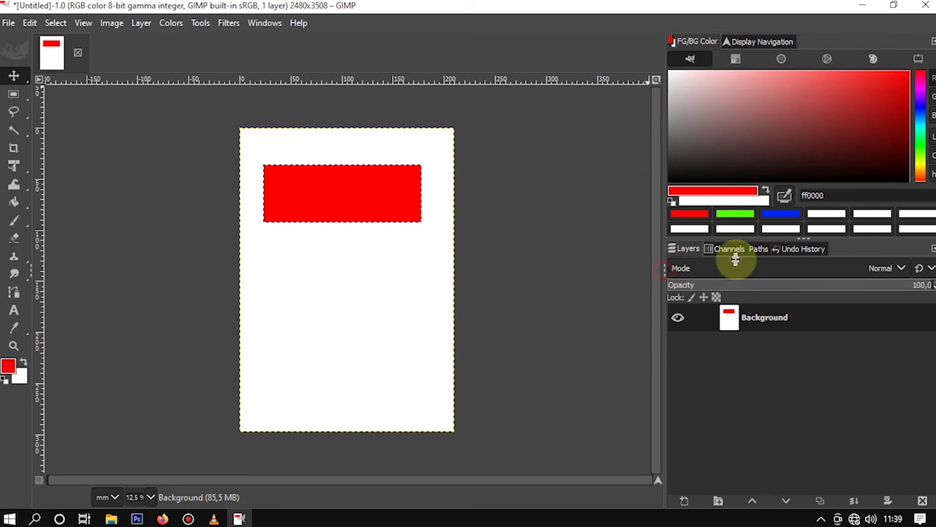
drag(663, 272, 888, 247)
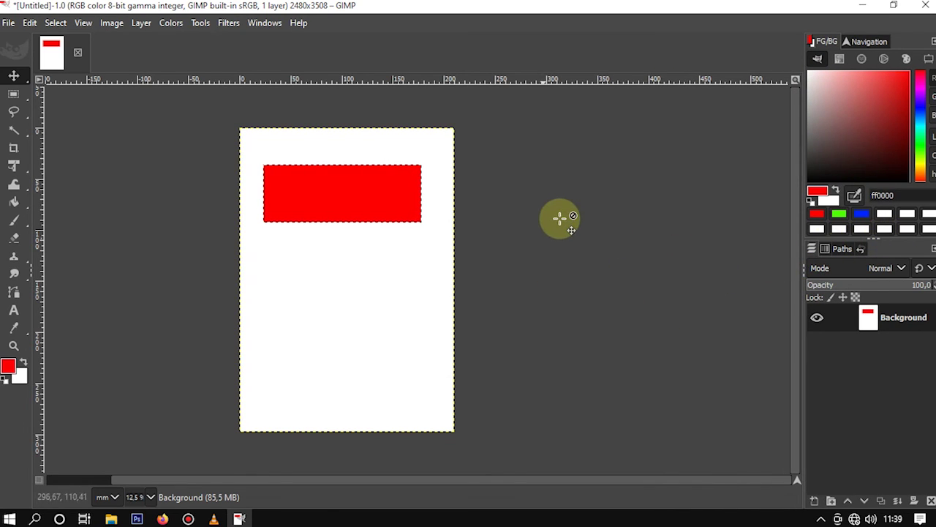
Close the untitled image, discarding its changes.
key(ctrl+w)
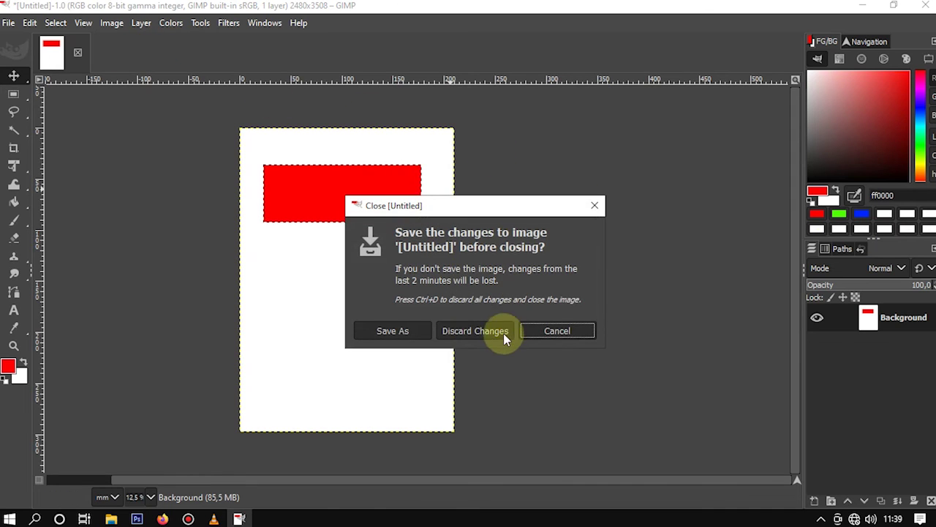
click(486, 331)
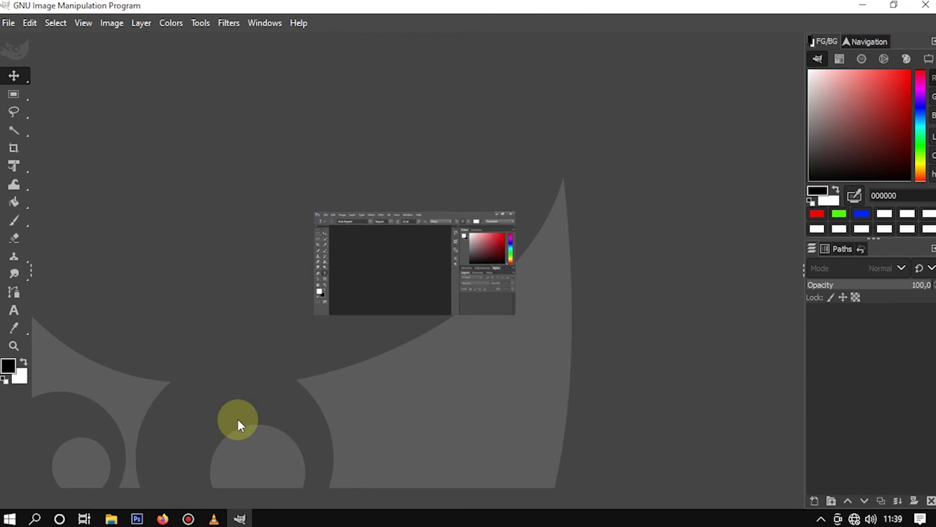